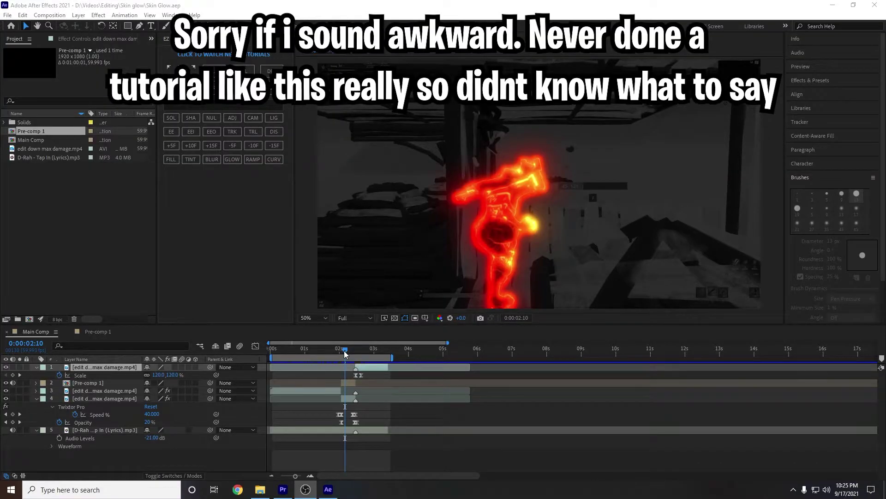
- Return to 0:00:00:00, collapse the keyframed properties of layers 4 and 1, and scrub the opening
drag(344, 350, 261, 356)
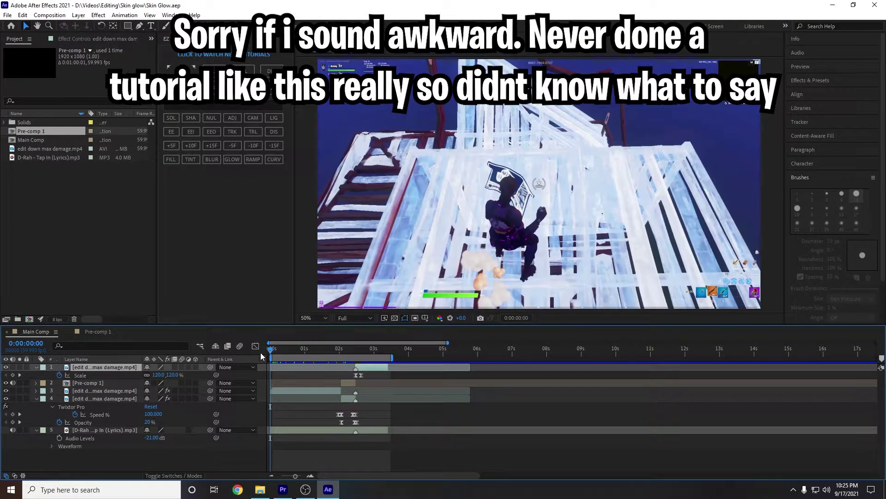
click(79, 395)
key(u)
click(81, 367)
key(u)
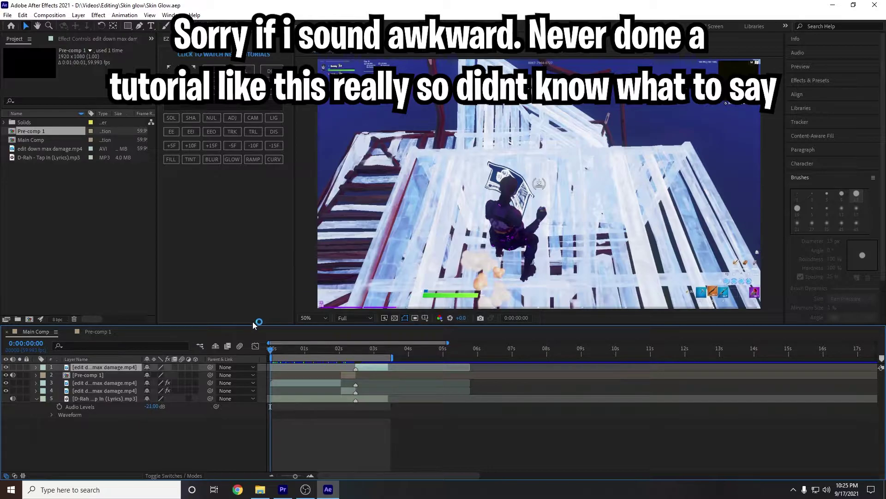
drag(267, 348, 355, 354)
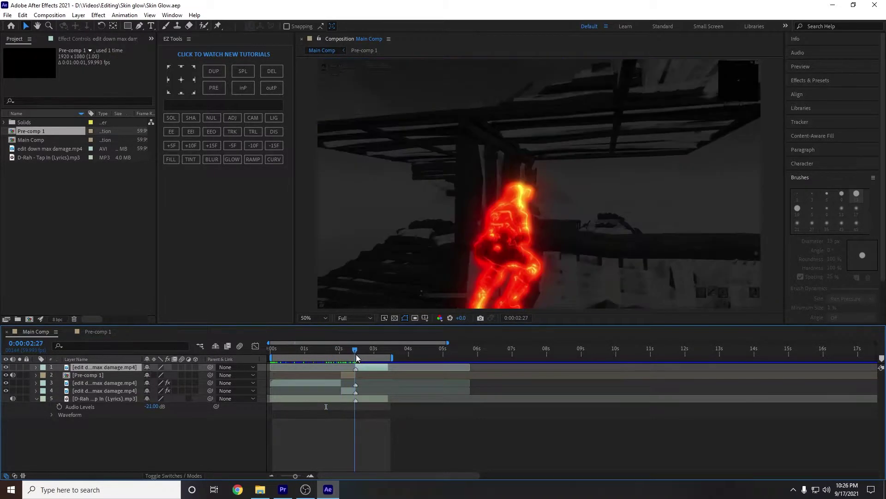
- Show the D-Rah music layer's waveform and preview the frames around 0:00:02:28
scroll(362, 383, up, 3)
click(335, 354)
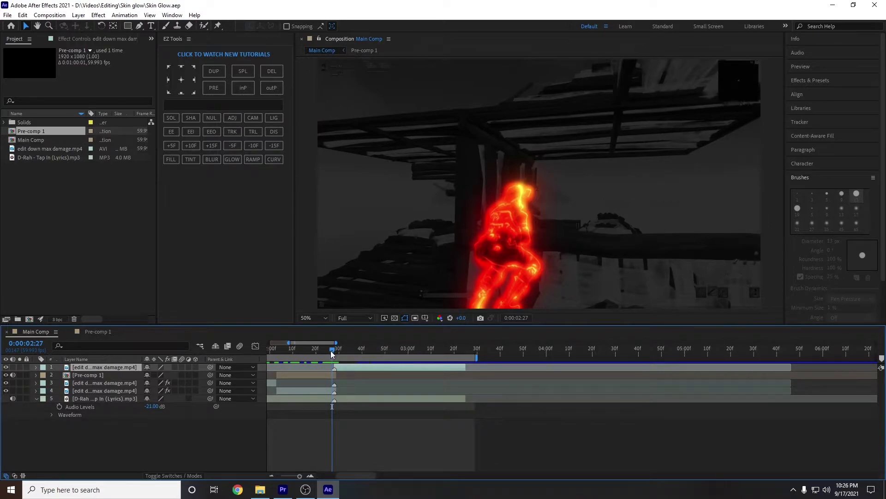
click(345, 397)
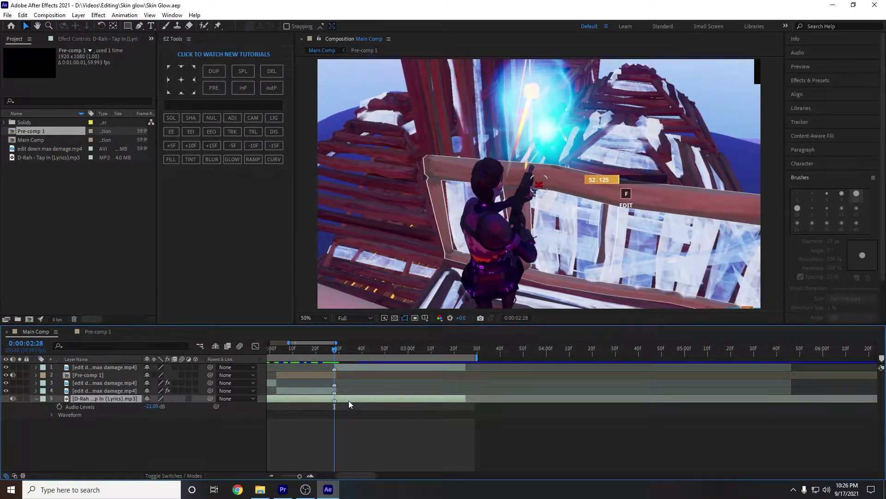
key(l)
key(l)
scroll(351, 445, up, 4)
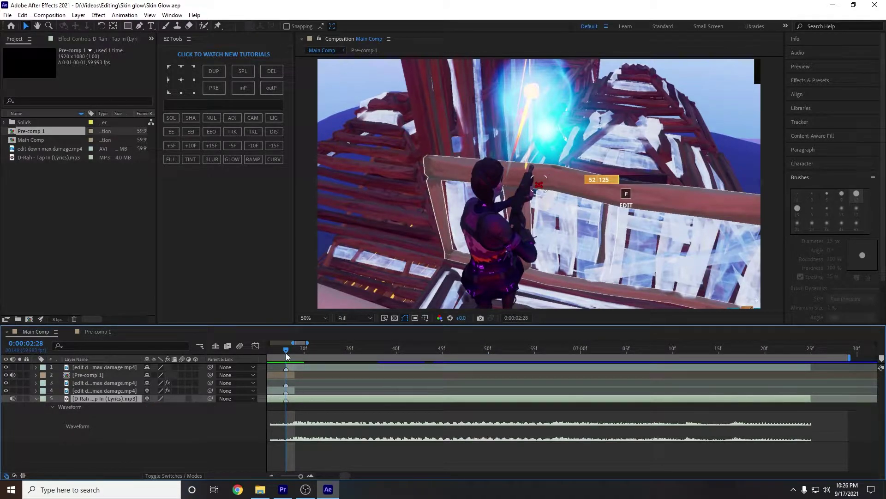
mouse_move(286, 353)
mouse_down()
mouse_move(295, 353)
mouse_move(287, 354)
mouse_up()
scroll(397, 430, down, 8)
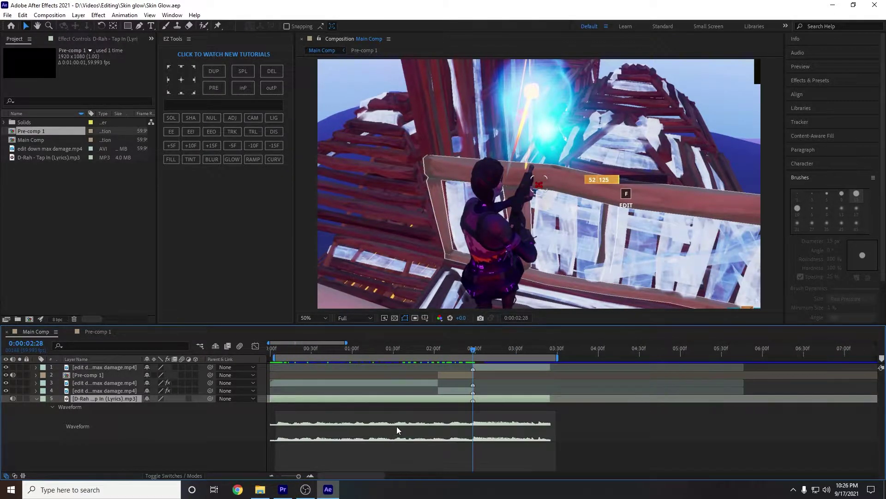
- Select clip layers 3, 4 and 1, move to 0:00:02:03, and reveal their keyframes
click(434, 391)
shift+click(434, 383)
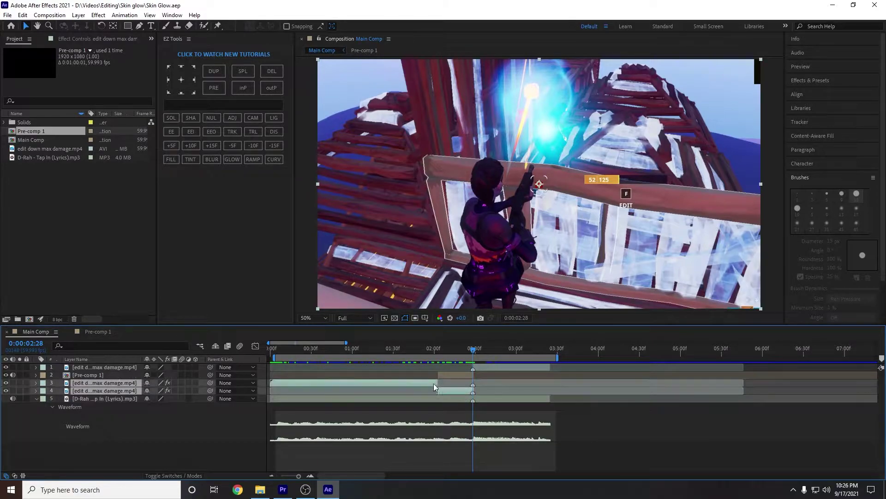
shift+click(509, 368)
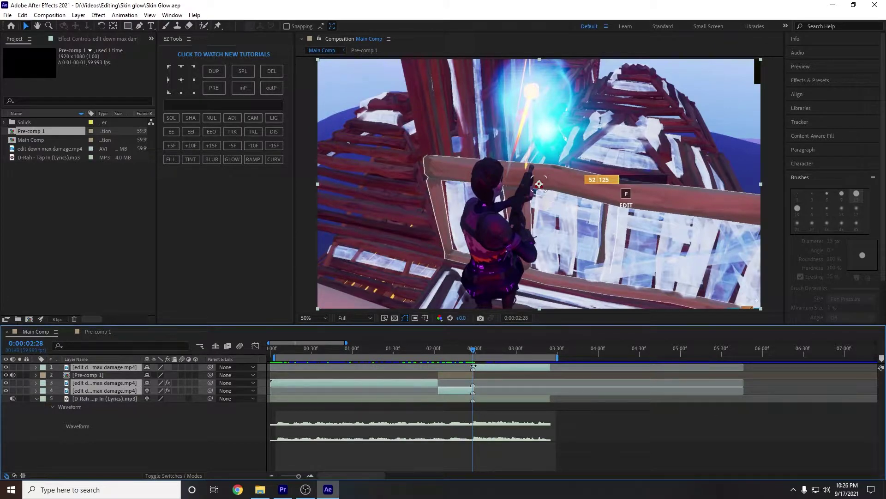
drag(477, 352, 436, 353)
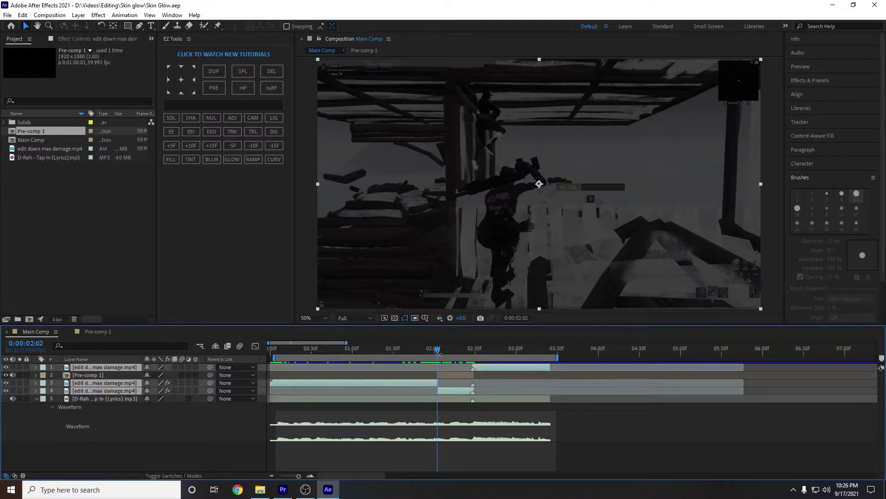
drag(438, 354, 438, 354)
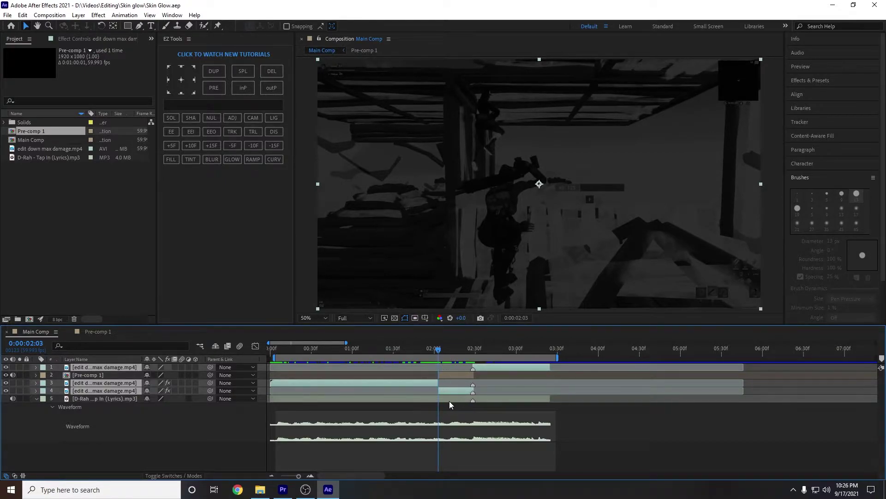
key(u)
key(u)
click(456, 389)
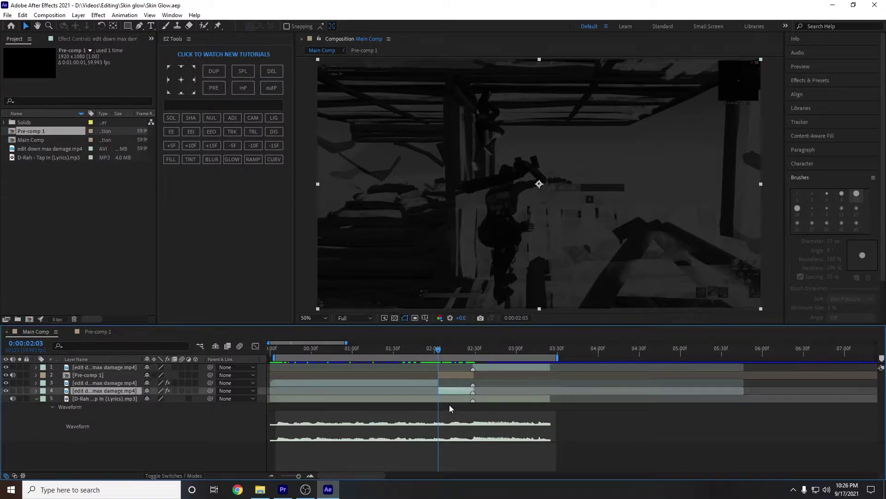
- Show layer 4's Speed % and Opacity keyframes and the music's Audio Levels, zoomed in
key(u)
click(444, 421)
key(l)
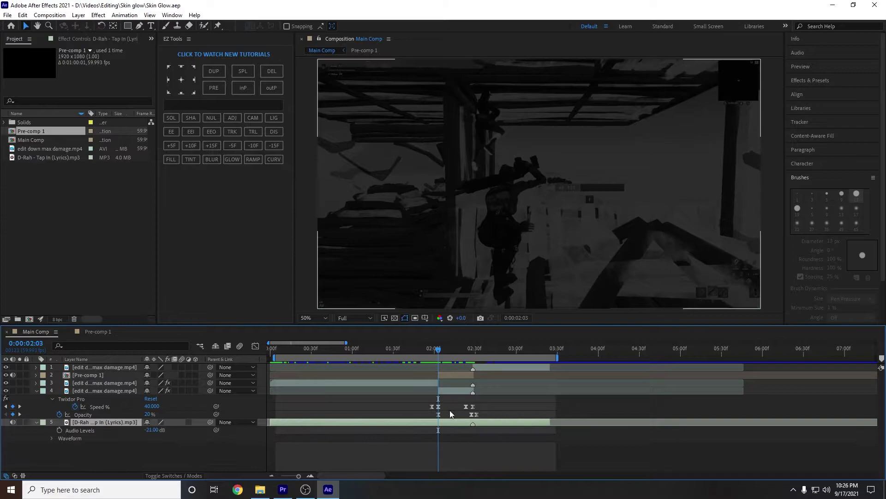
key(equal)
key(equal)
key(equal)
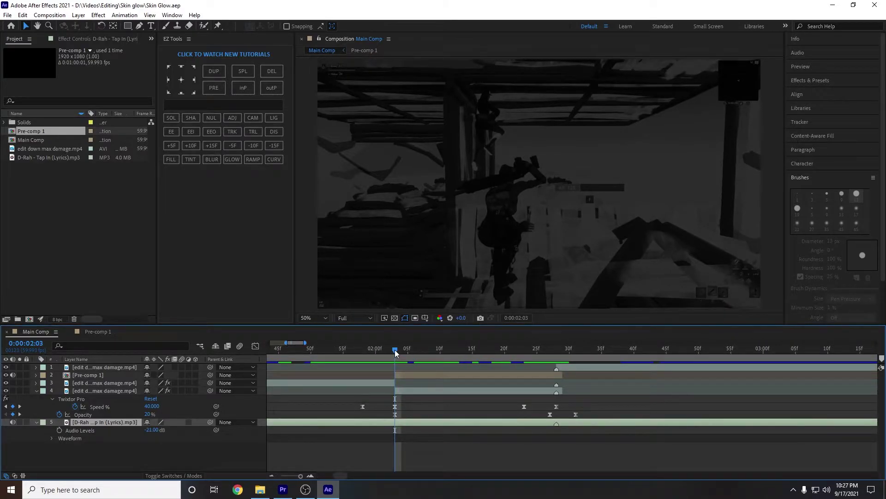
click(392, 411)
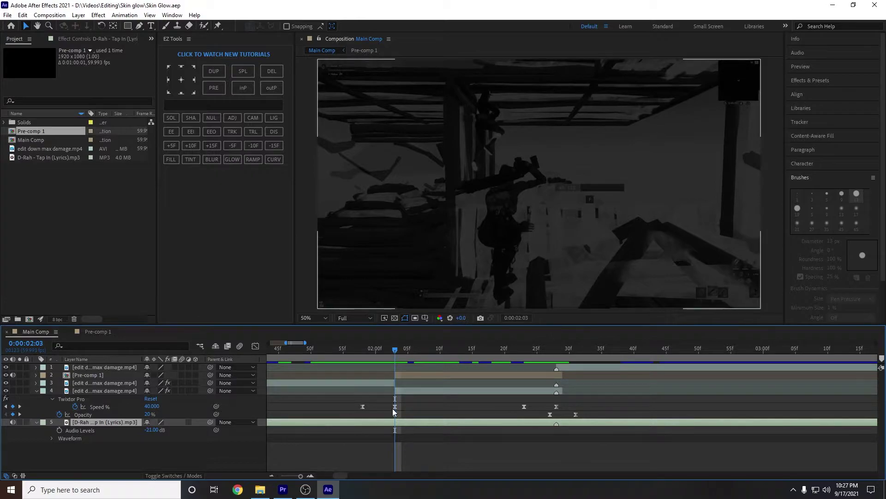
click(393, 409)
- Step through the Speed % keyframes to 0:00:02:28, zoom back out, and deselect all layers
drag(395, 350, 504, 351)
key(k)
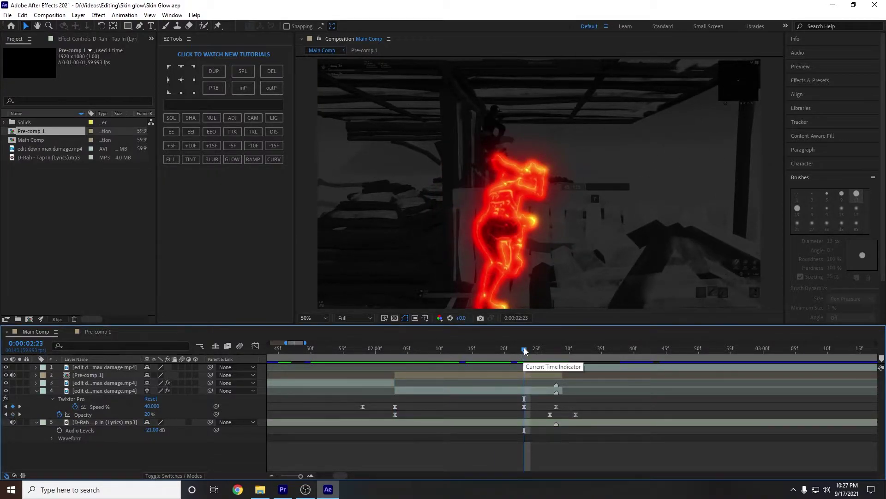
drag(525, 351, 556, 351)
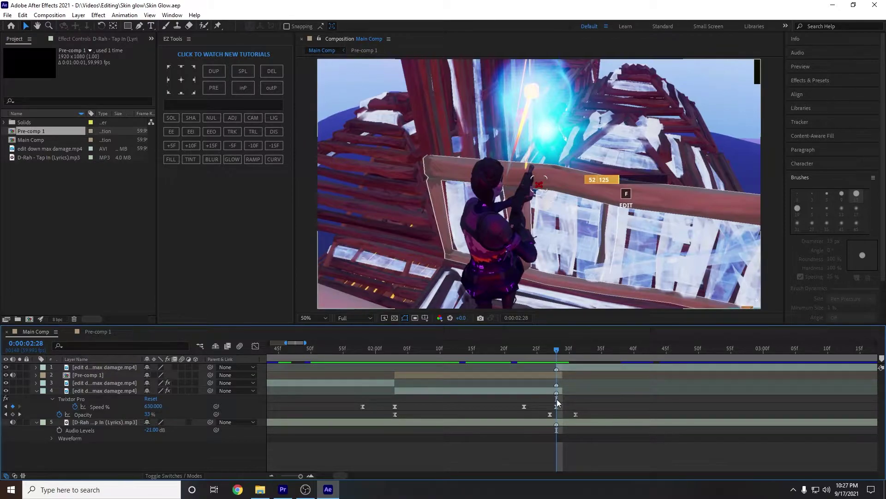
key(minus)
key(minus)
click(518, 401)
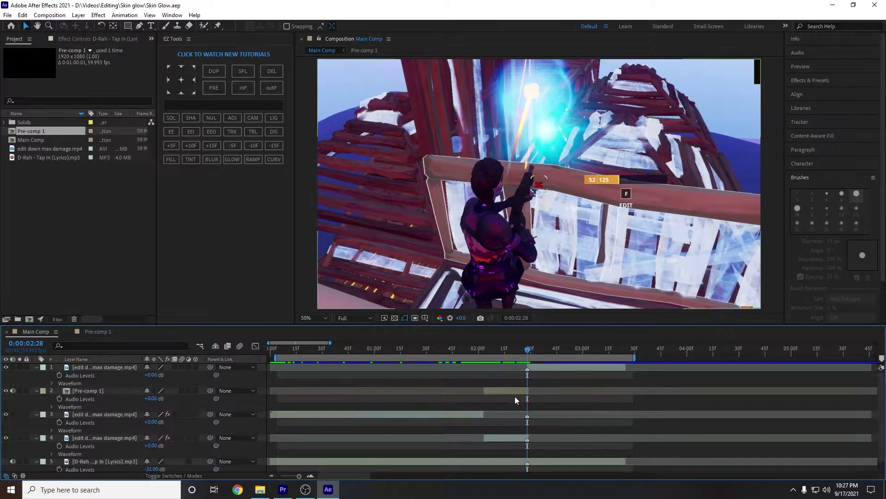
- Collapse all layer properties and open Pre-comp 1 at 0:00:02:03
key(u)
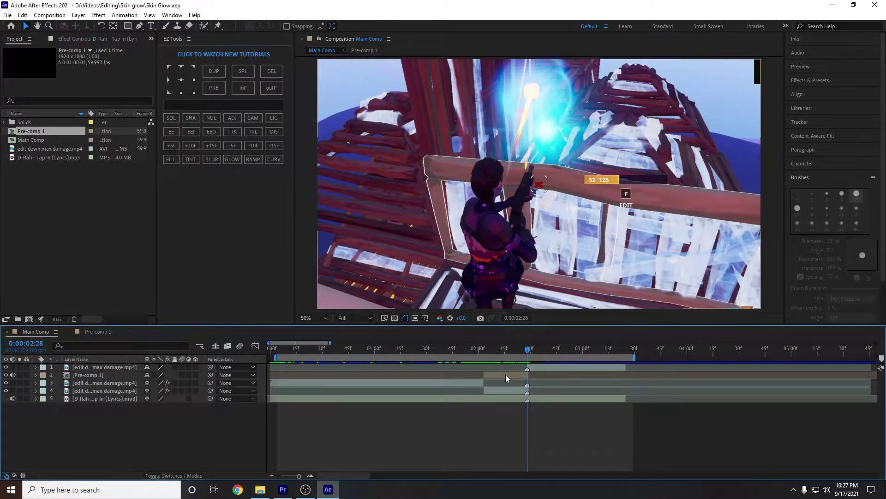
click(506, 375)
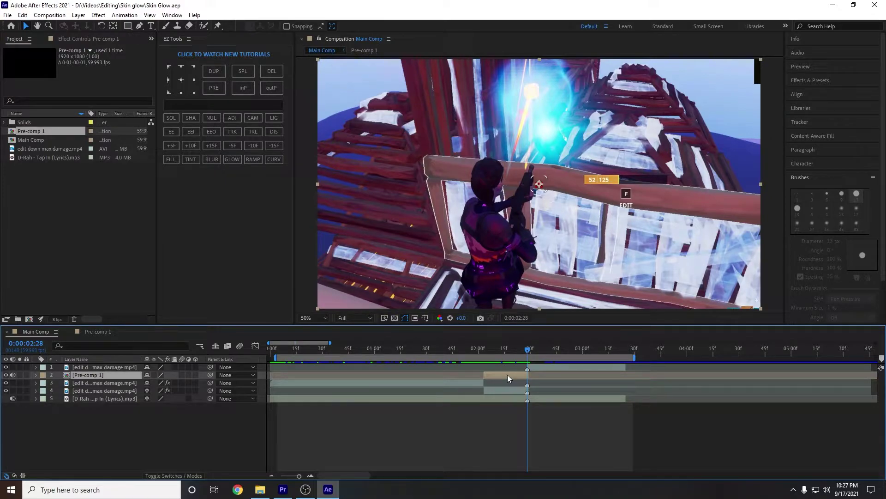
double_click(507, 375)
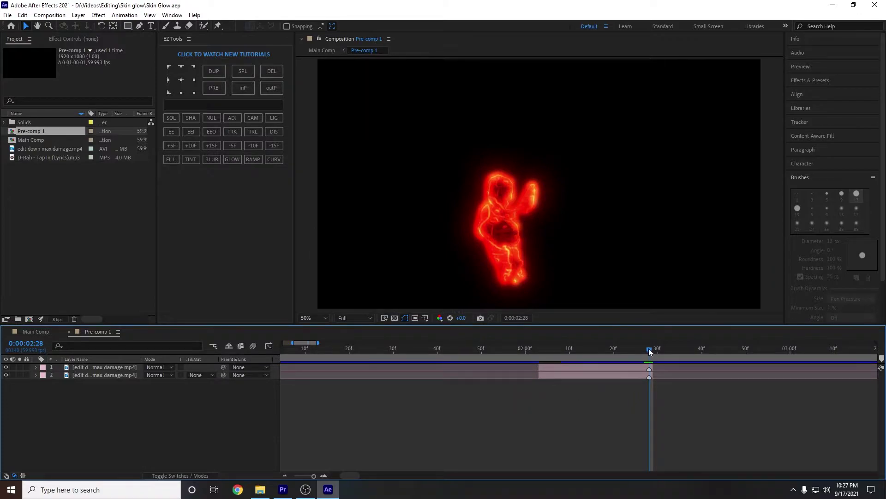
drag(649, 349, 539, 371)
- Inspect the top clip's edge-glow effects in Effect Controls, then return to Main Comp
scroll(533, 408, down, 5)
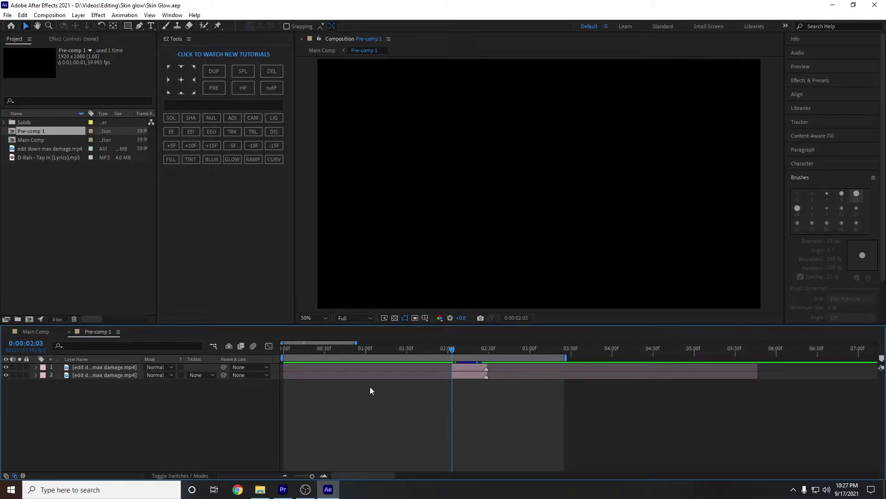
click(457, 368)
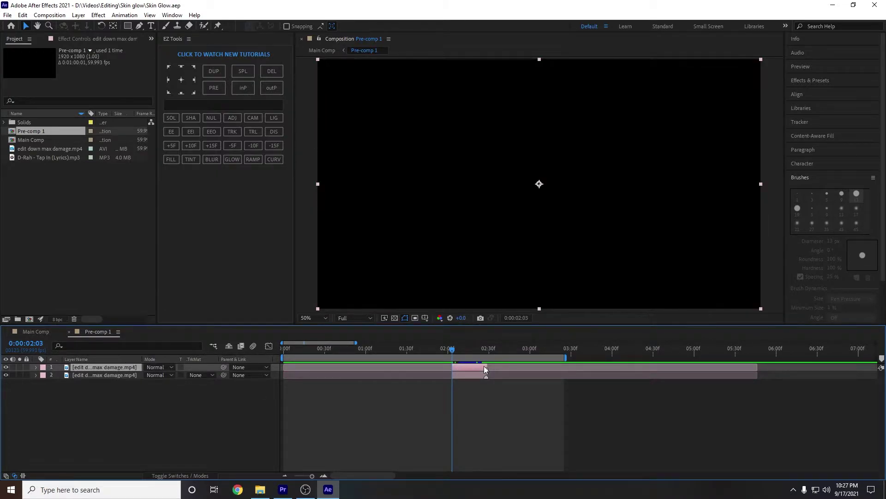
key(e)
key(e)
click(88, 40)
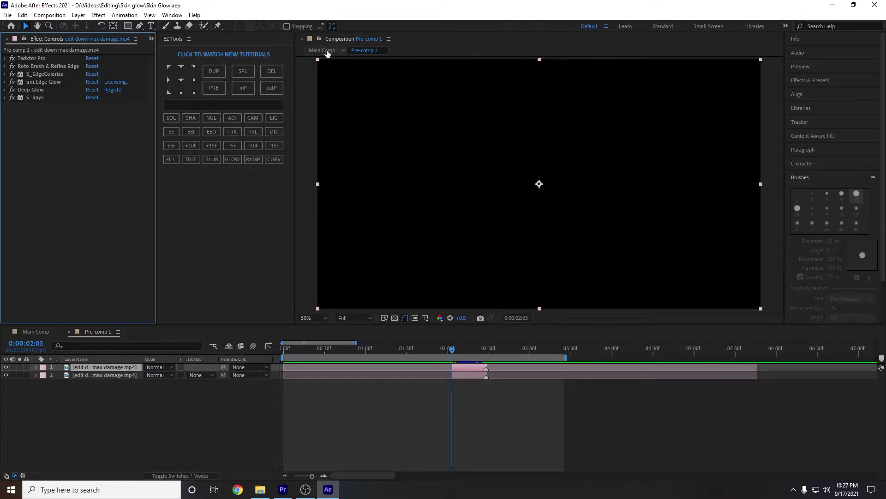
click(502, 376)
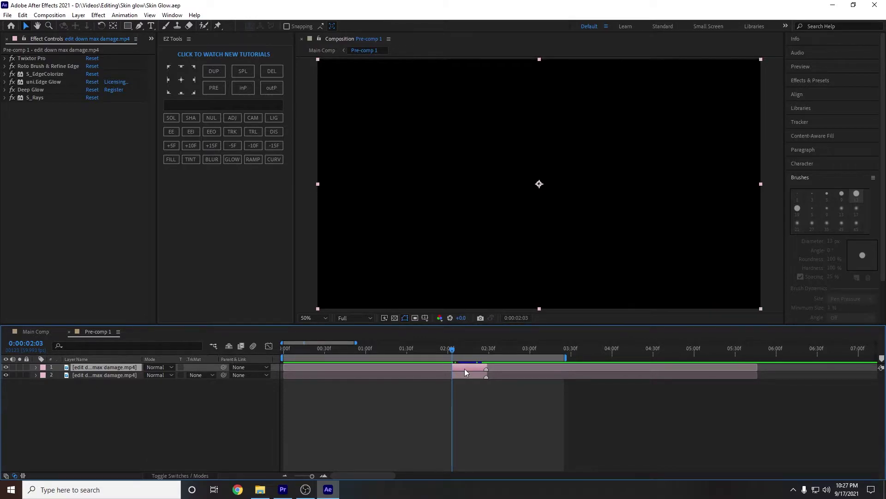
click(322, 50)
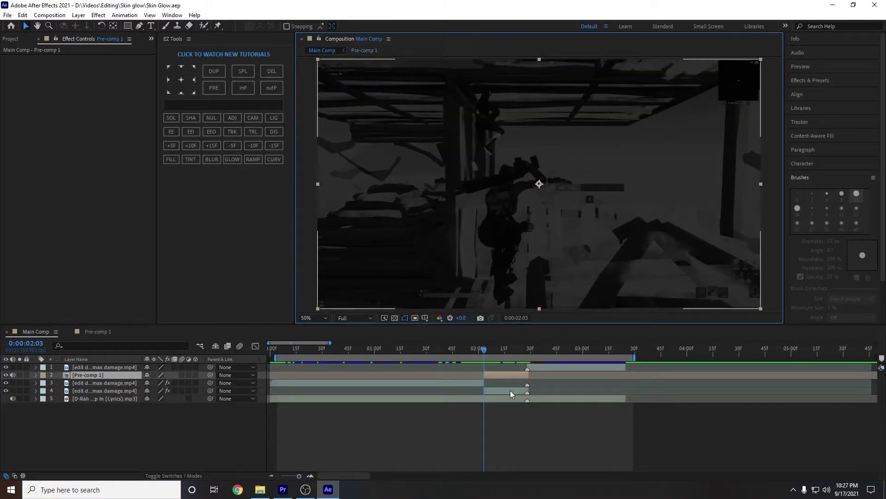
- Duplicate layer 4 and Roto Brush the character, including head and arm but excluding the stick
click(510, 391)
key(ctrl+d)
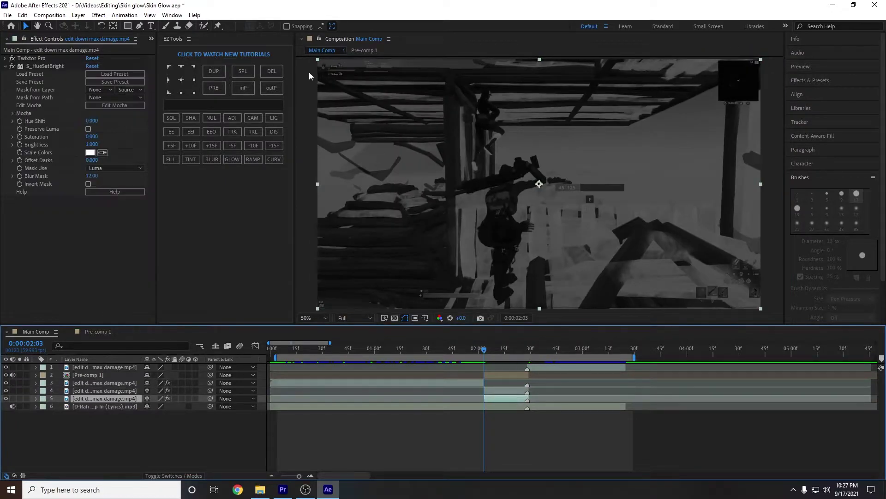
click(204, 26)
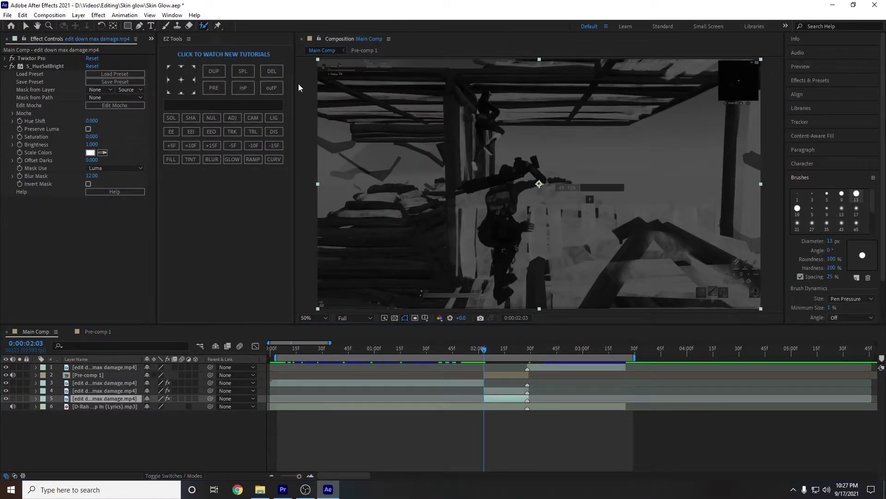
double_click(474, 255)
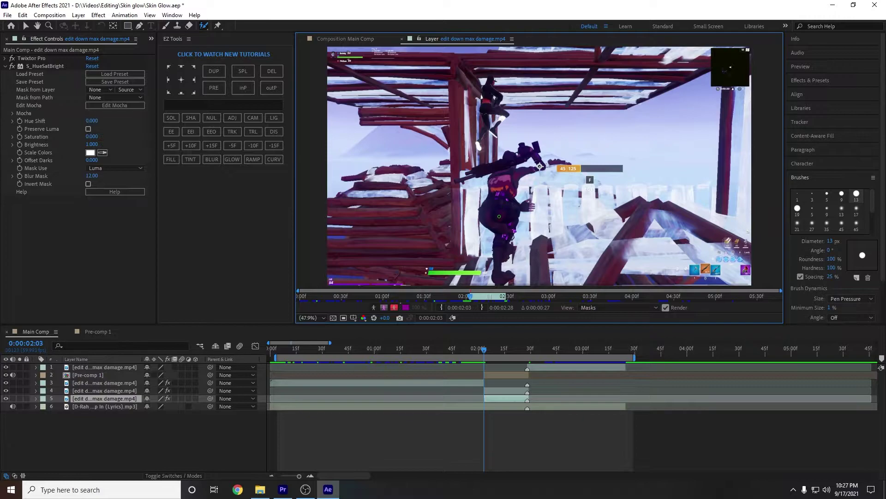
drag(508, 178, 513, 224)
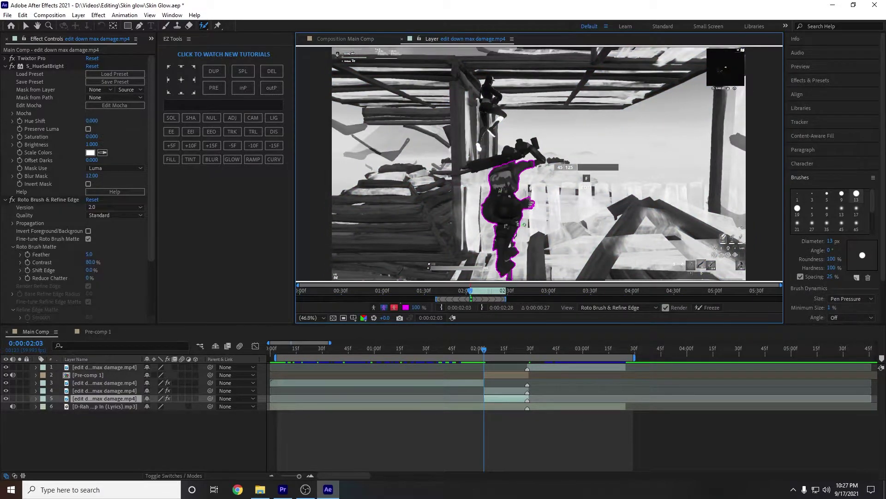
mouse_move(507, 161)
mouse_down()
mouse_move(501, 175)
mouse_move(469, 167)
mouse_up()
drag(497, 122, 490, 127)
- Advance a few frames to propagate the roto selection through the clip
click(543, 339)
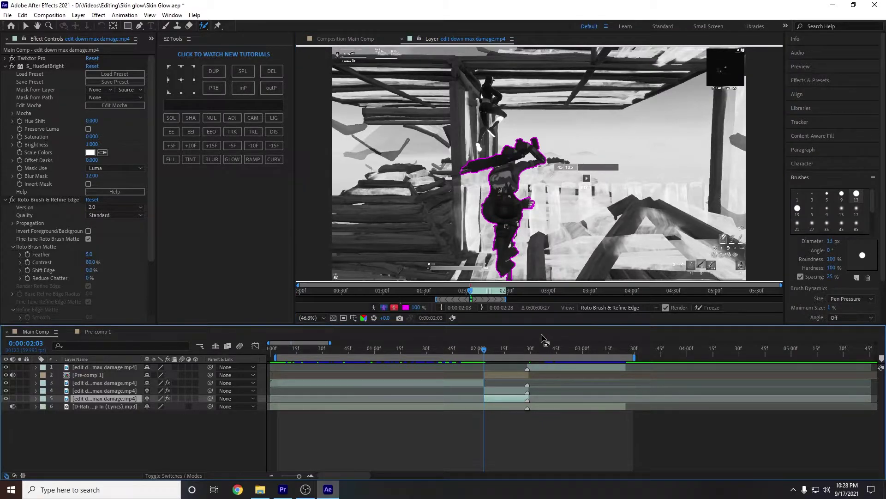
key(Page_Down)
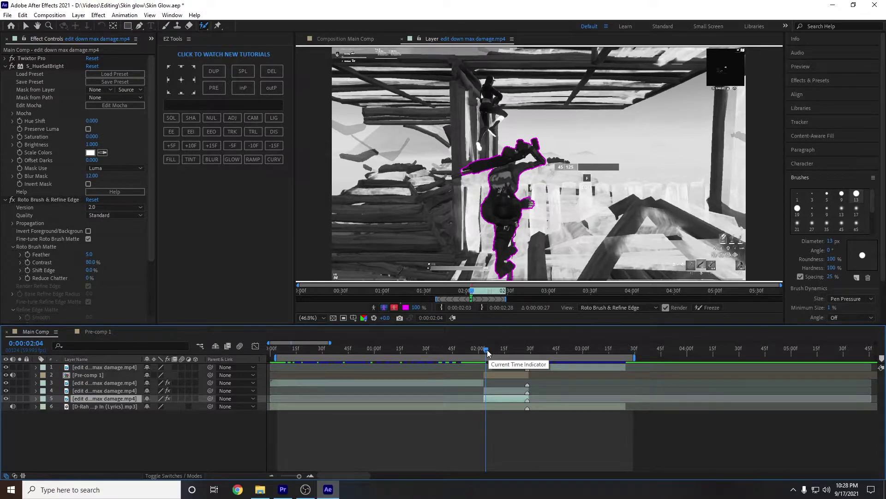
key(Page_Down)
key(Page_Down)
key(Page_Down)
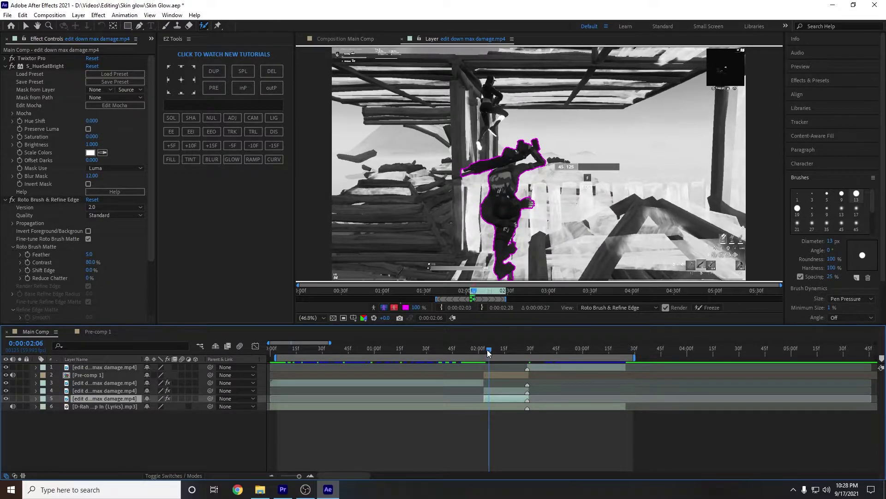
key(Page_Down)
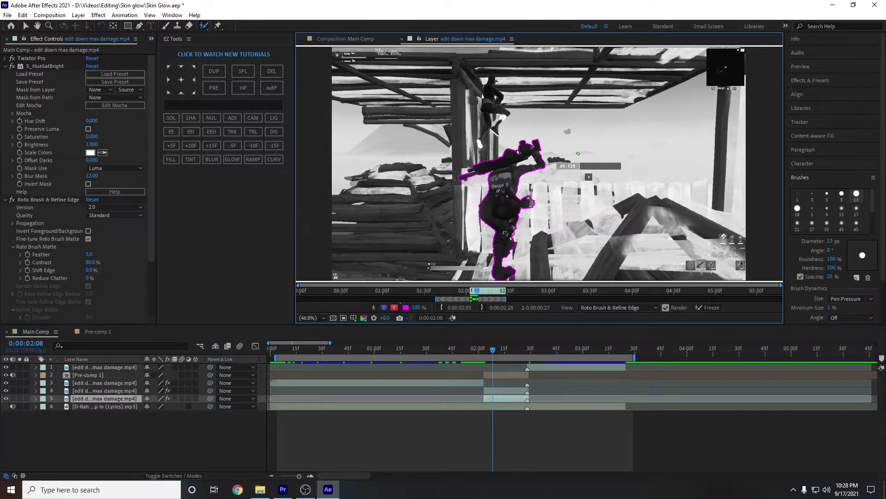
- Delete the roto-brushed copy, then select Pre-comp 1 at 0:00:02:03 and view its effect settings
click(503, 399)
key(Delete)
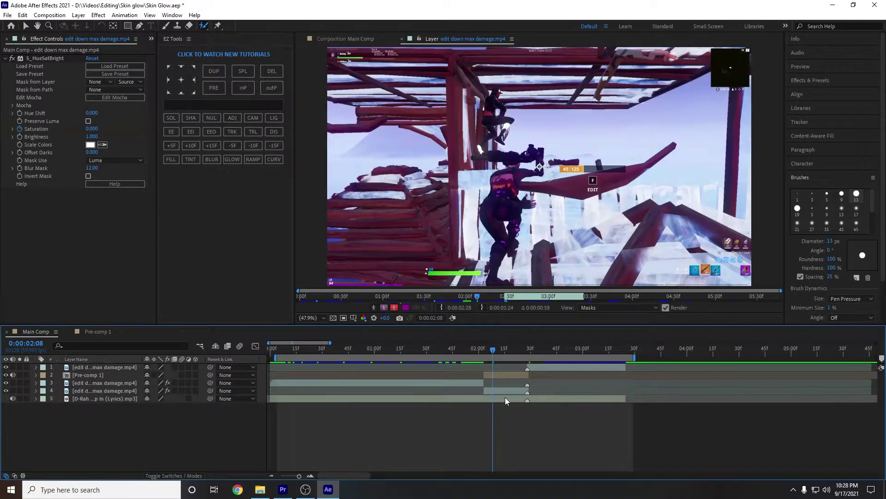
click(506, 373)
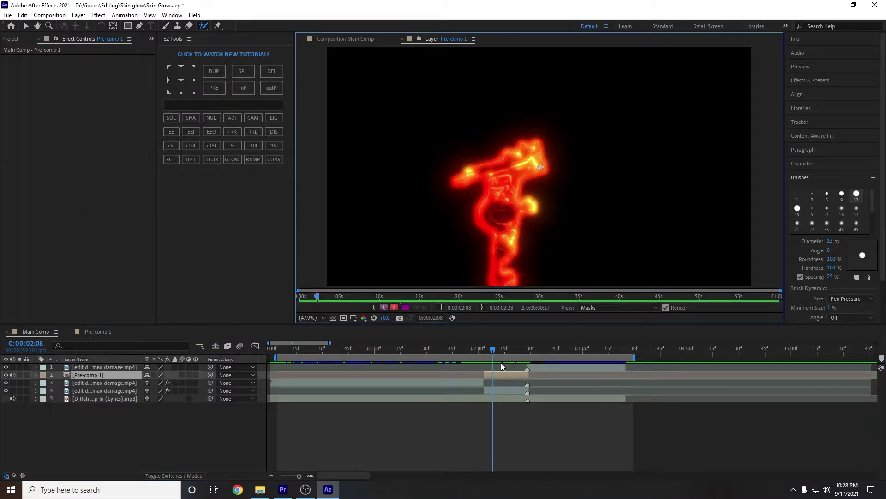
drag(492, 350, 484, 350)
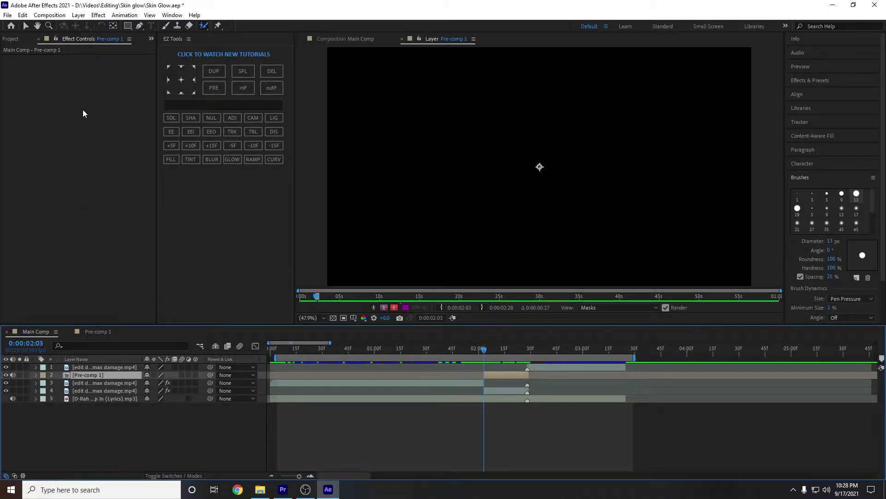
click(13, 39)
click(82, 37)
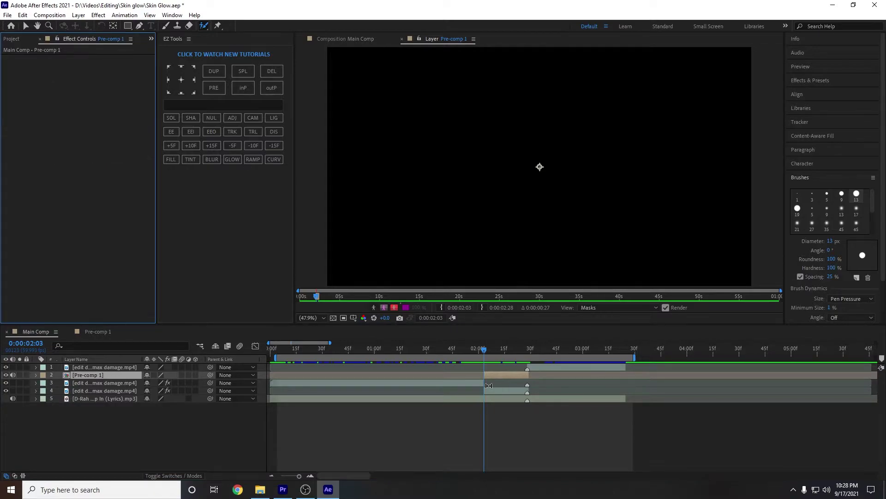
click(425, 121)
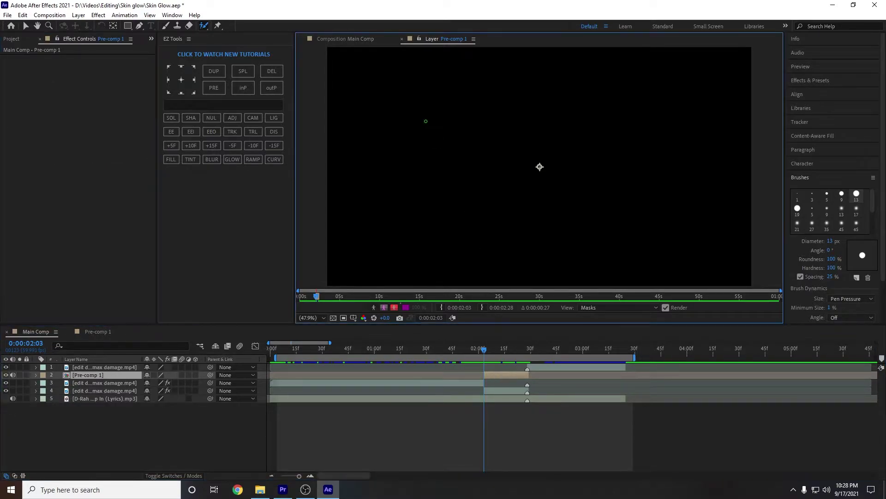
click(402, 39)
click(365, 51)
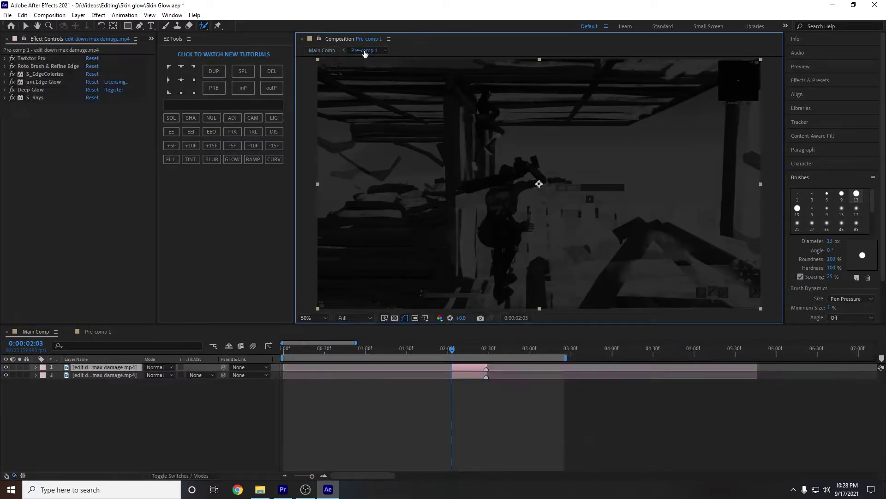
click(473, 370)
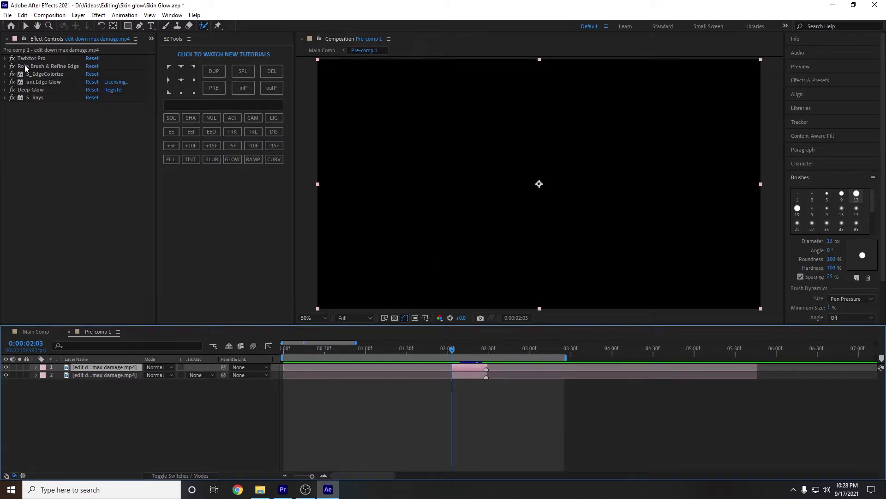
click(9, 75)
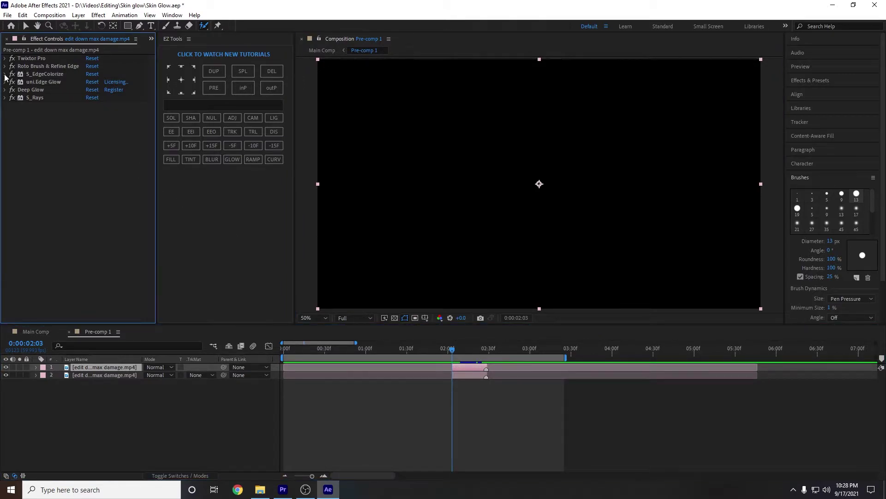
click(6, 75)
click(454, 351)
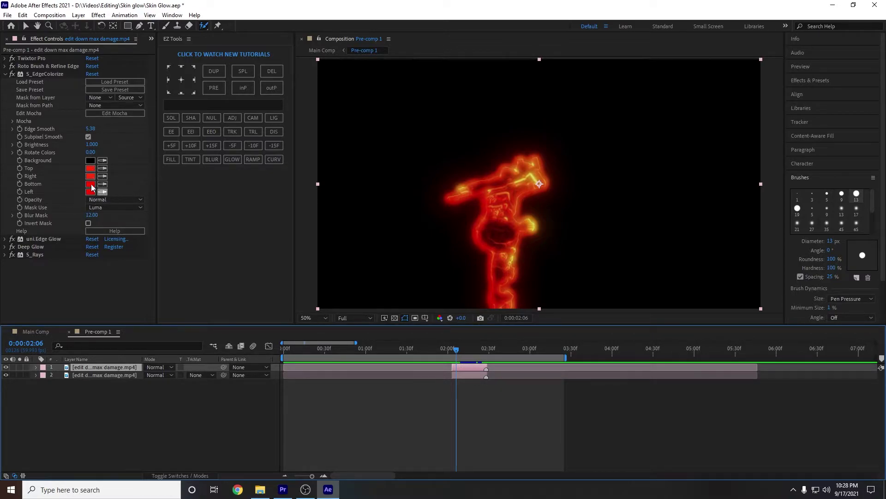
click(92, 129)
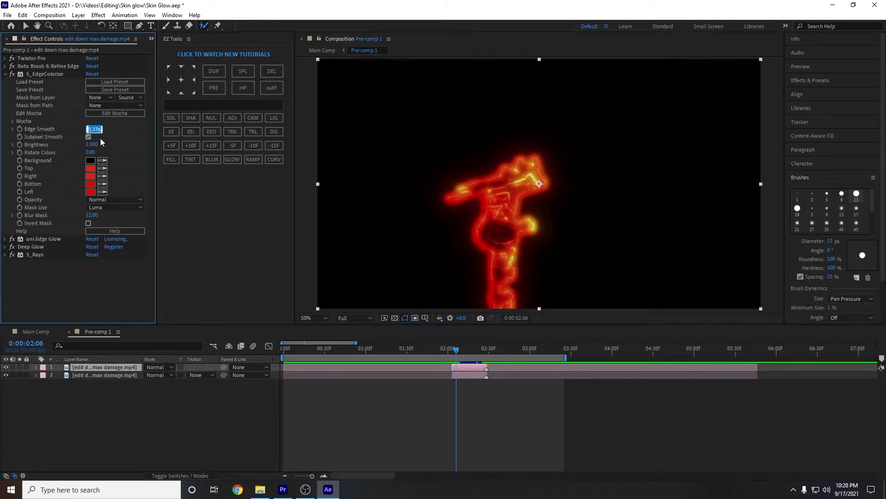
text(1)
key(Return)
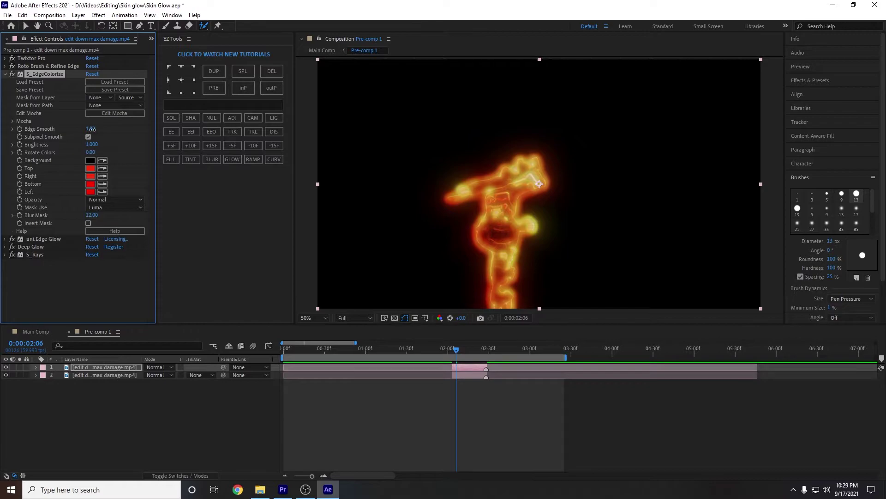
click(91, 129)
text(5.38)
key(Return)
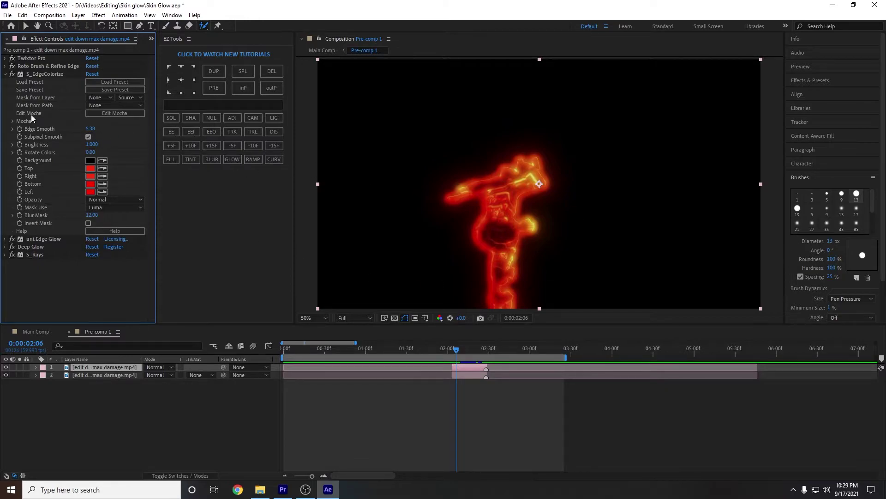
click(5, 74)
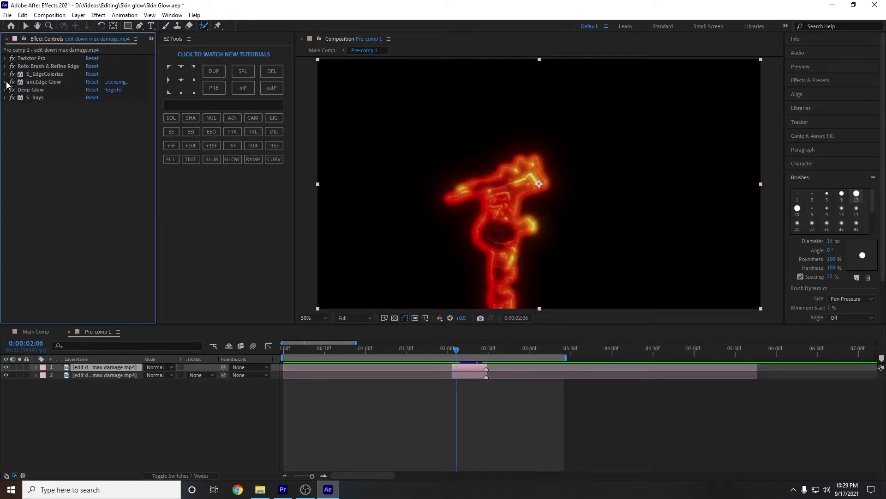
click(5, 82)
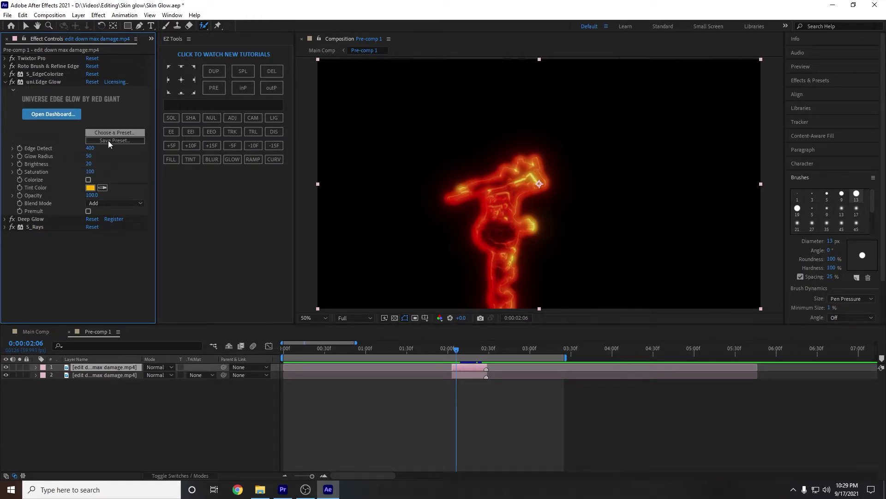
click(91, 82)
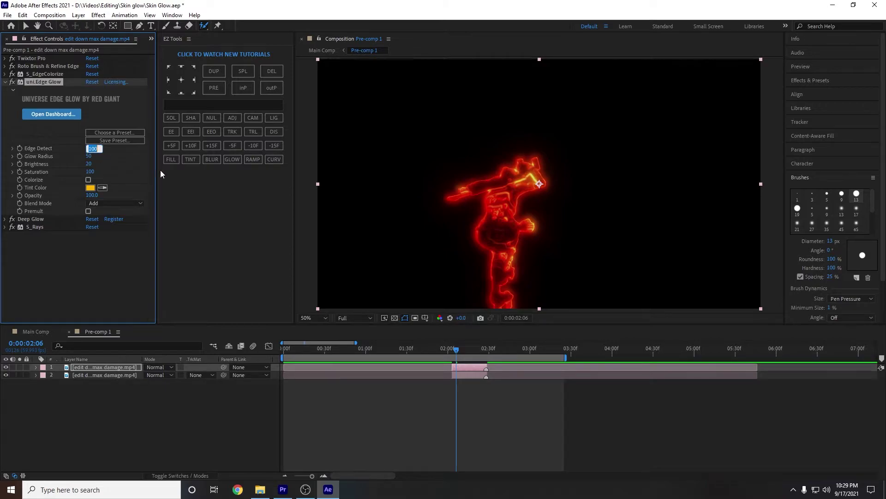
click(219, 199)
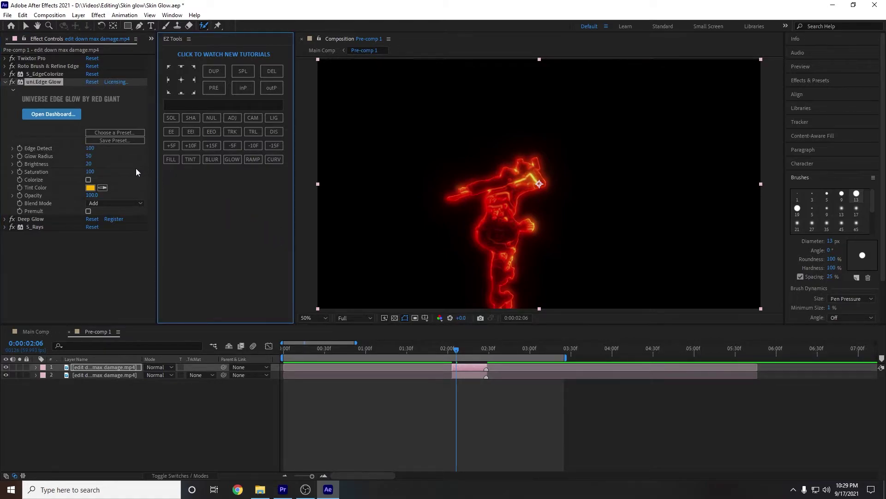
key(ctrl+z)
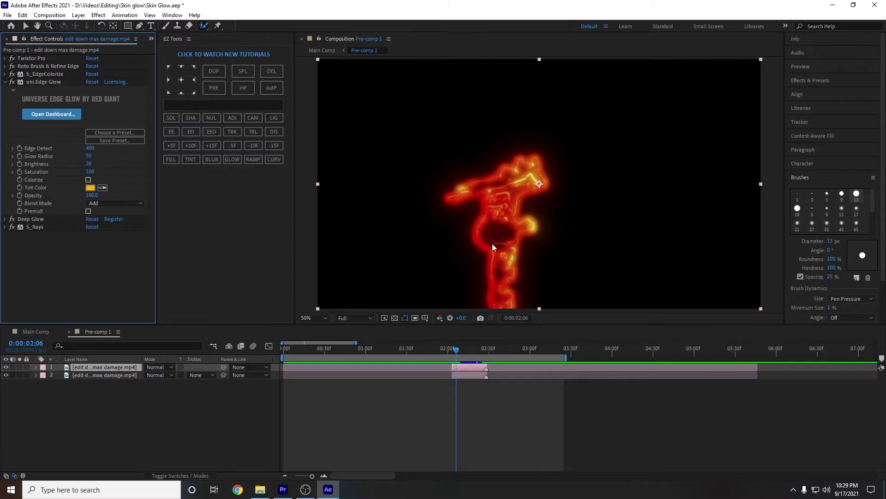
click(92, 82)
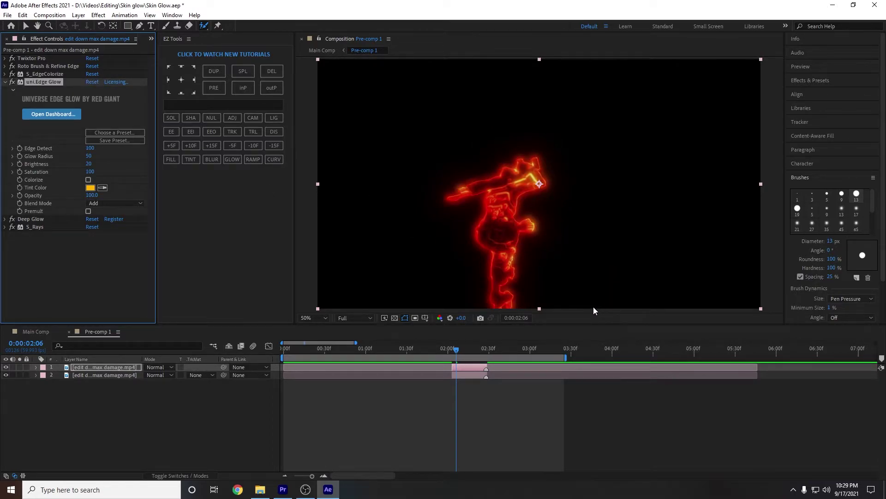
key(ctrl+z)
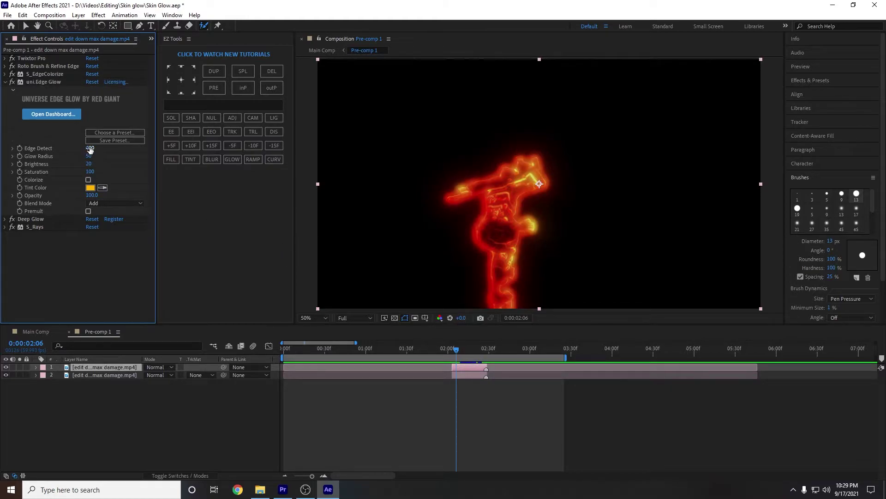
click(6, 83)
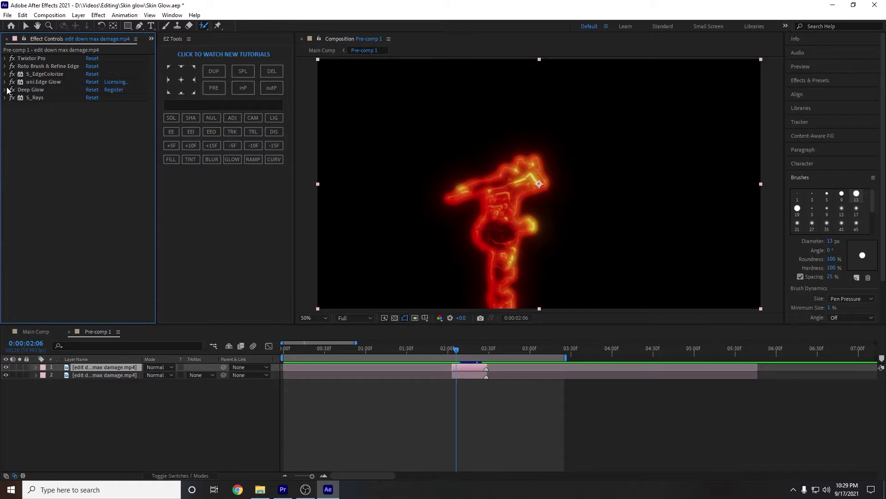
- Reset Deep Glow to defaults with Unmult enabled, then expand the S_Rays settings
click(6, 90)
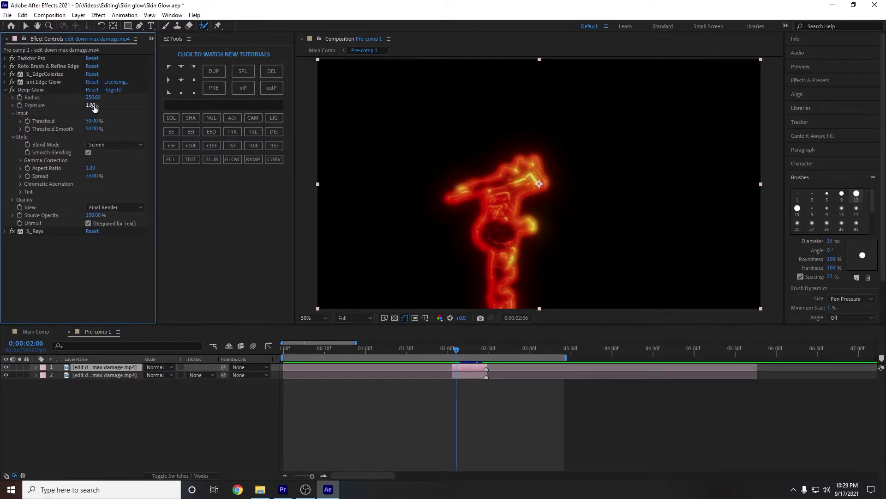
click(93, 90)
click(90, 224)
click(5, 90)
click(5, 98)
scroll(79, 185, down, 1)
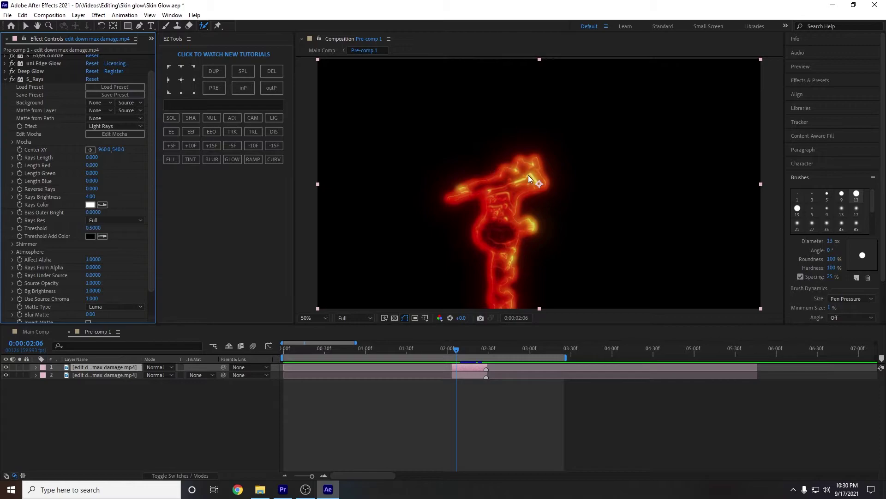
click(11, 80)
click(11, 79)
click(12, 79)
click(12, 80)
click(12, 80)
click(11, 80)
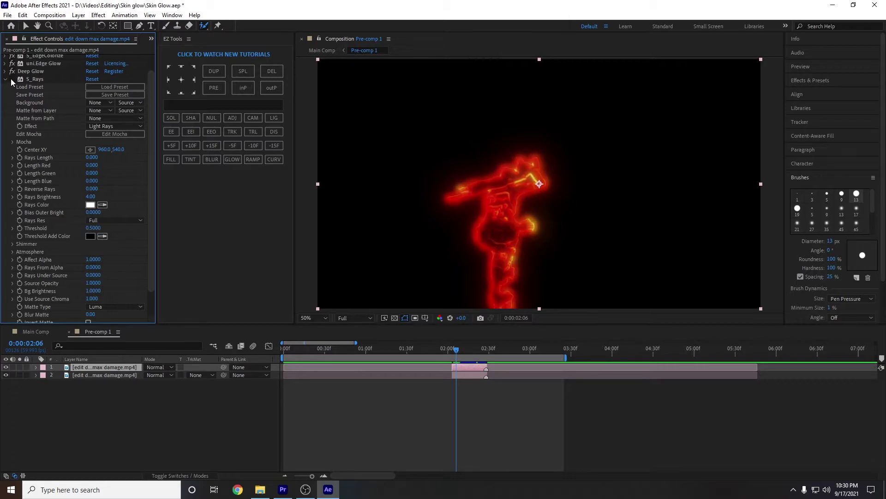
click(12, 80)
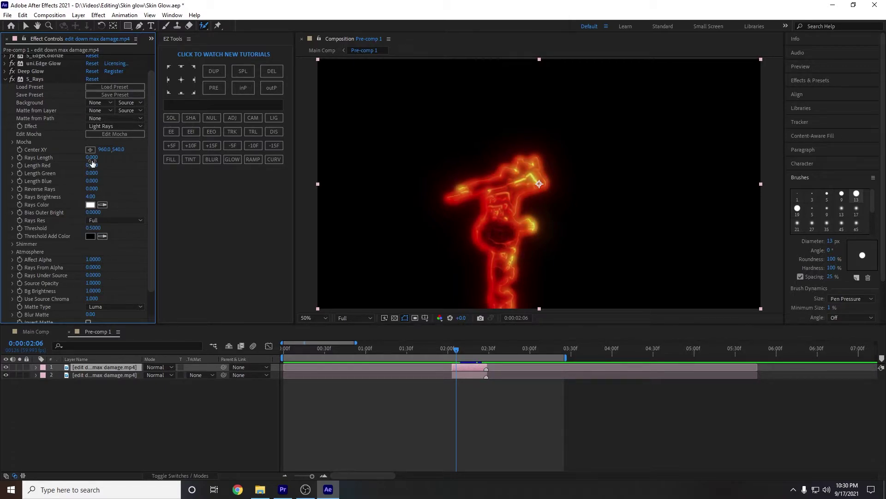
mouse_move(92, 157)
mouse_down()
mouse_move(111, 159)
mouse_move(103, 188)
mouse_move(127, 190)
mouse_move(108, 180)
mouse_move(102, 165)
mouse_up()
click(91, 157)
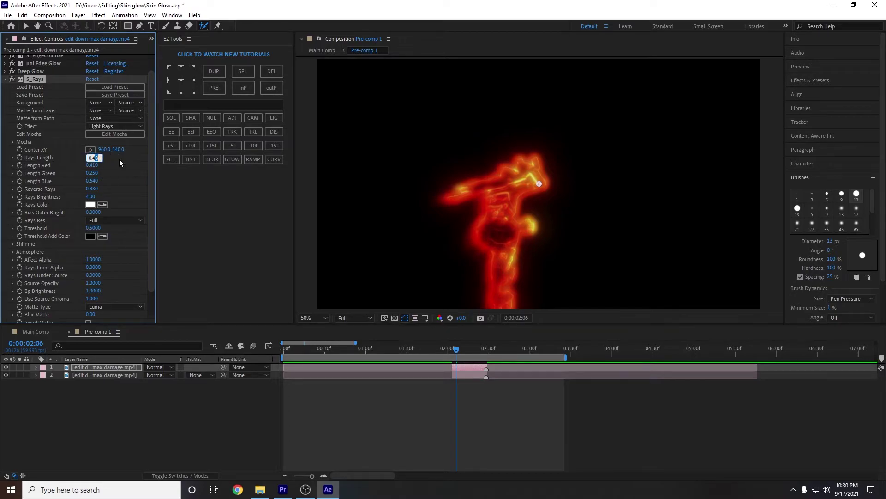
double_click(93, 157)
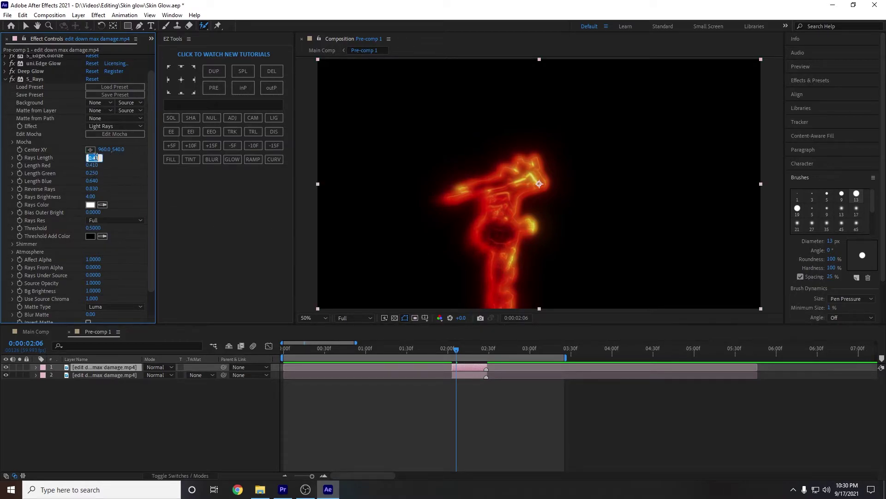
text(0)
key(Return)
click(92, 166)
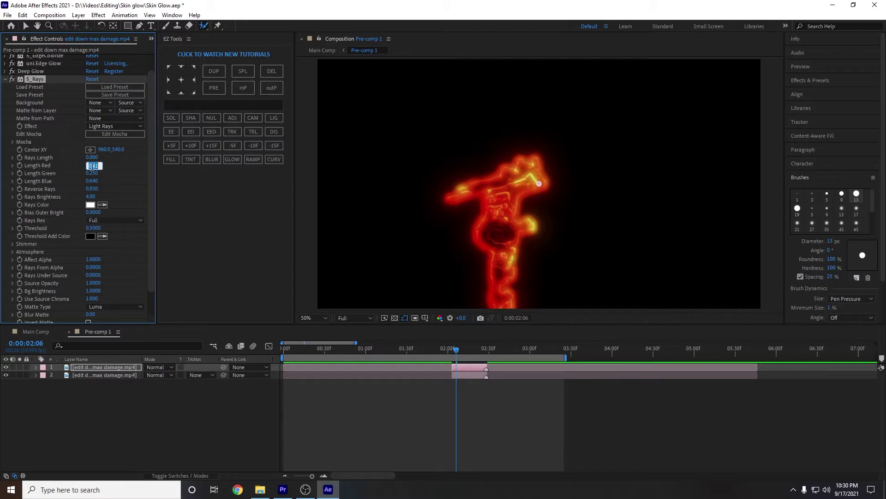
text(0)
key(Return)
click(92, 173)
text(00)
key(Return)
click(94, 180)
text(00)
key(Return)
click(92, 189)
text(0)
key(Return)
click(6, 78)
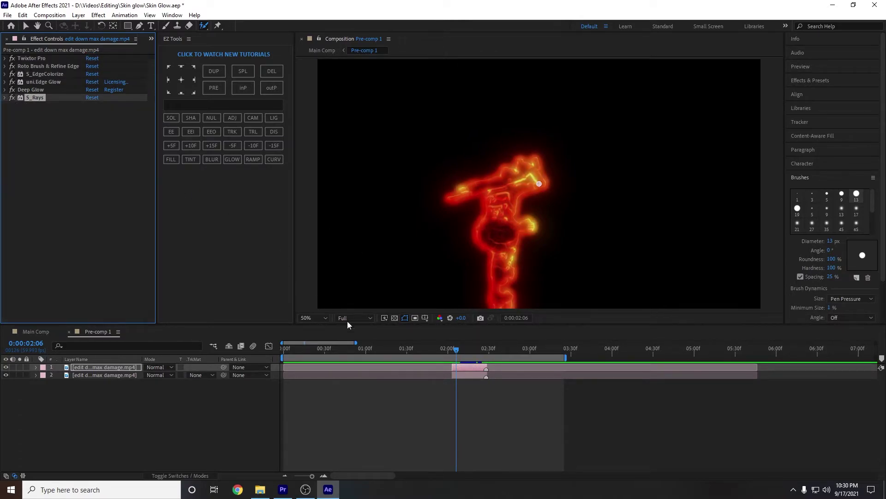
click(468, 376)
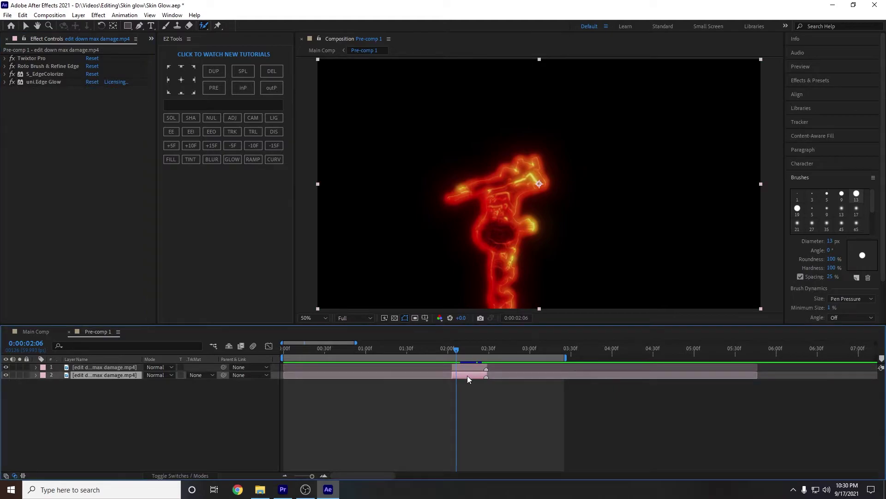
click(44, 74)
click(49, 83)
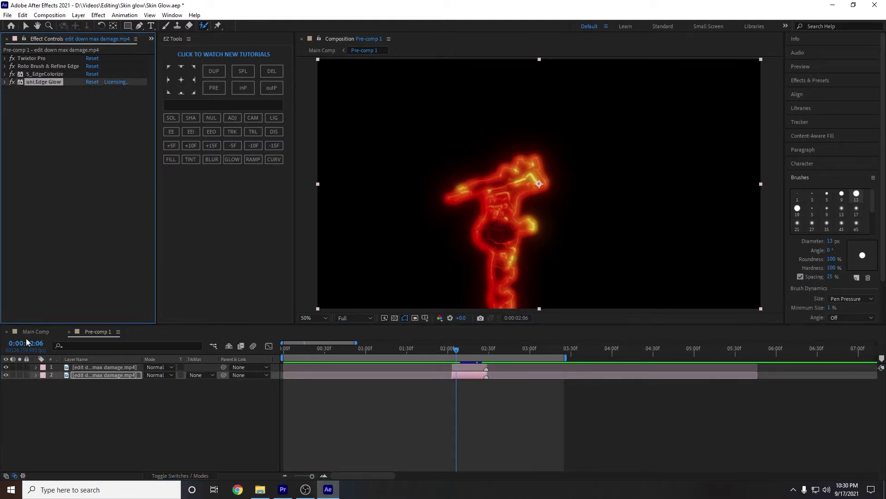
click(5, 375)
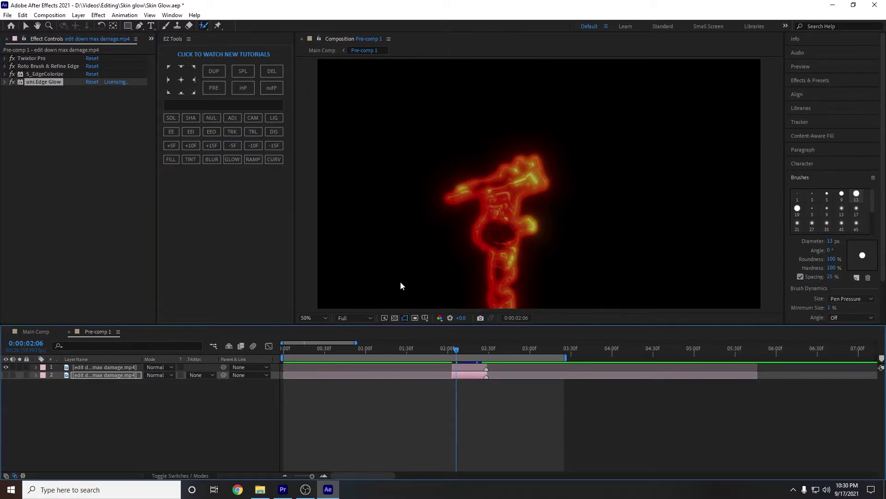
click(5, 375)
click(6, 375)
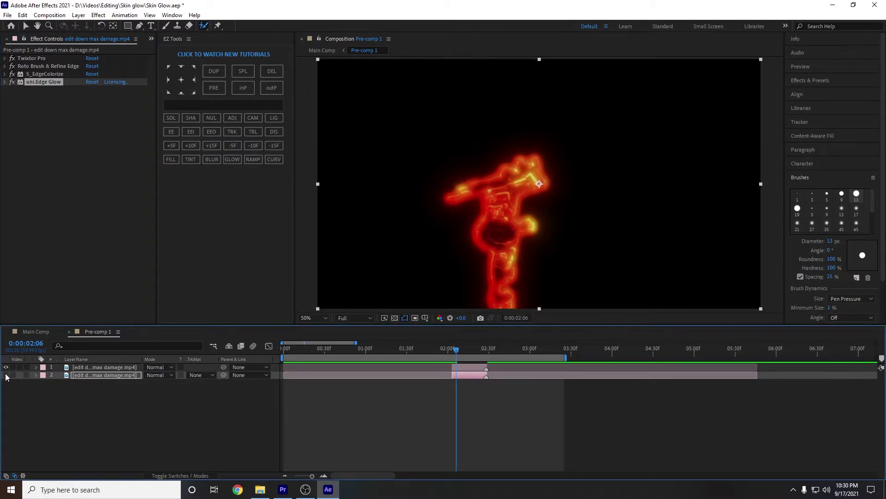
click(6, 375)
click(115, 367)
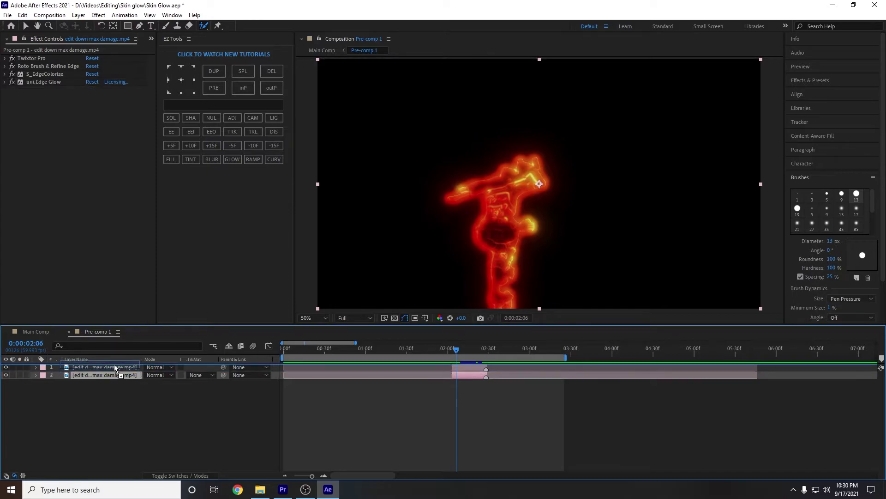
click(168, 372)
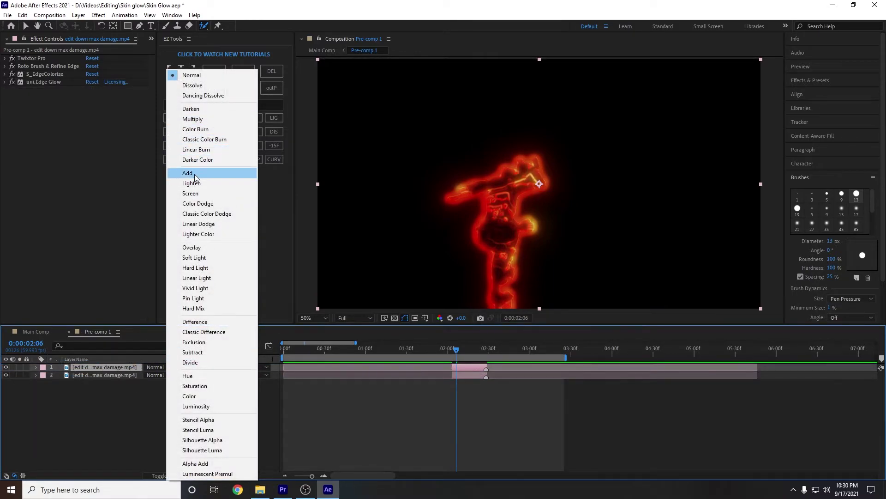
click(195, 174)
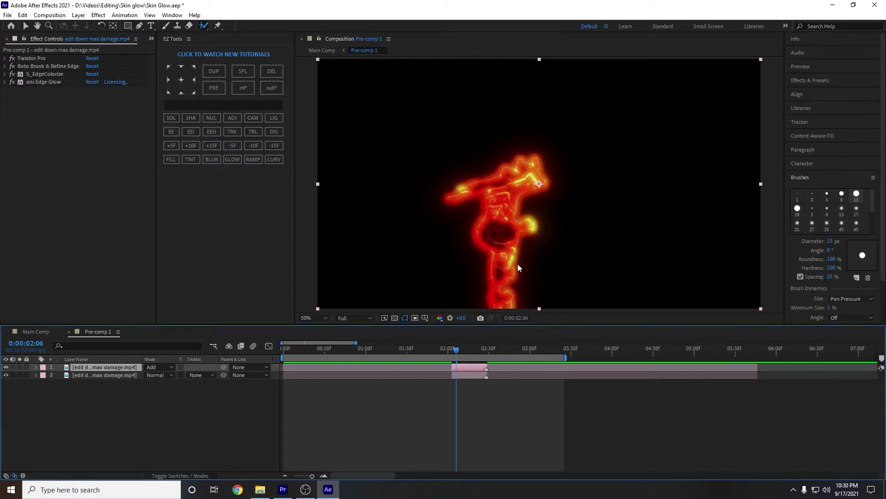
mouse_move(97, 367)
mouse_down()
mouse_move(103, 383)
mouse_move(108, 367)
mouse_up()
drag(101, 369, 101, 376)
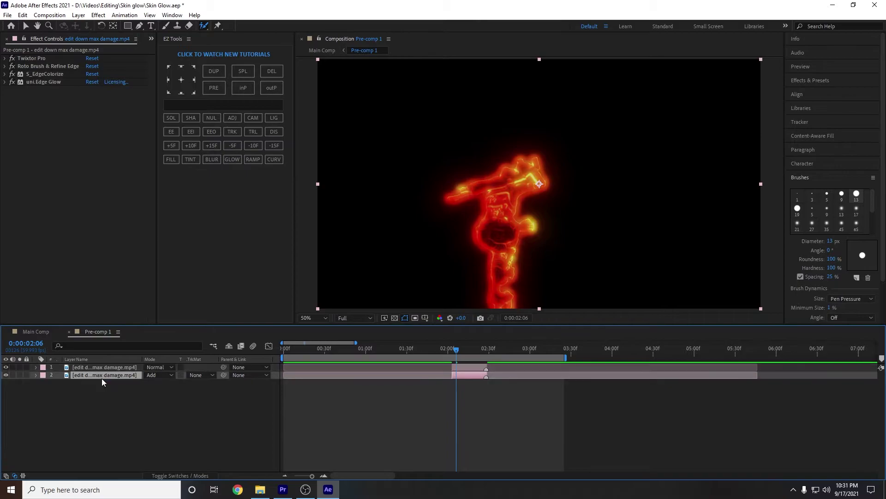
click(154, 375)
click(196, 77)
- In Main Comp, compare layer 3's Saturation and Opacity keyframes at 1:58 and 2:03
click(319, 50)
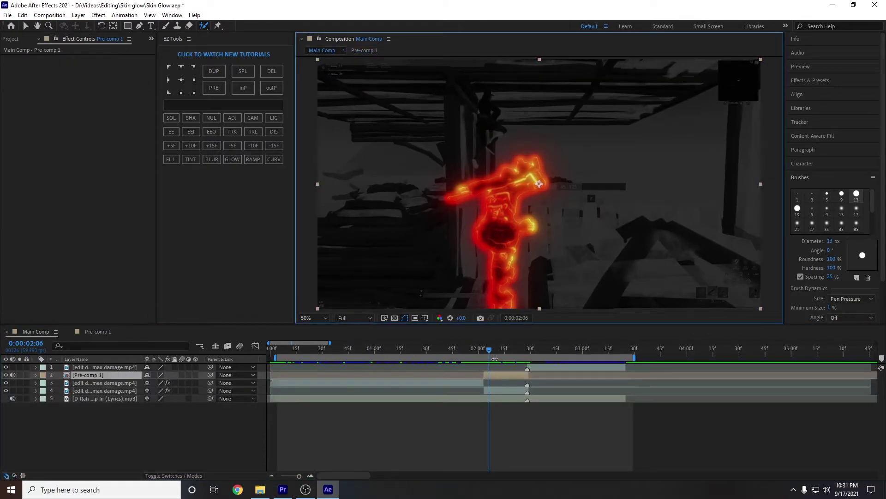
drag(485, 350, 464, 350)
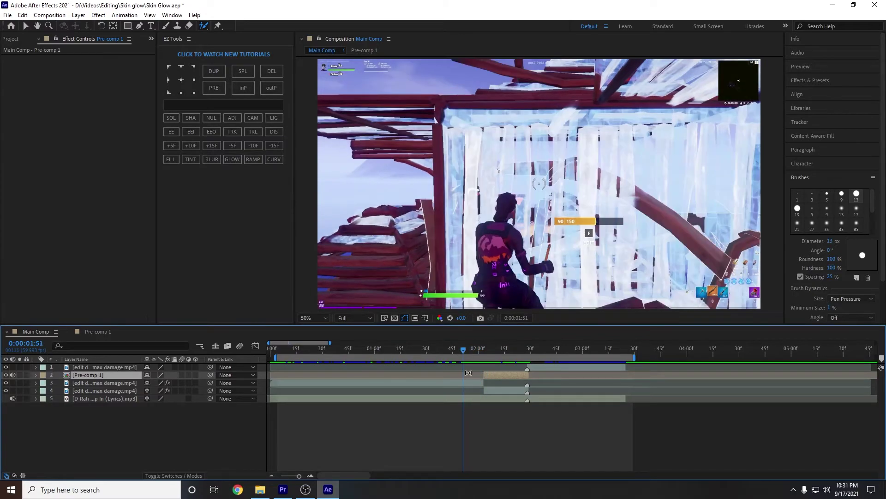
click(474, 383)
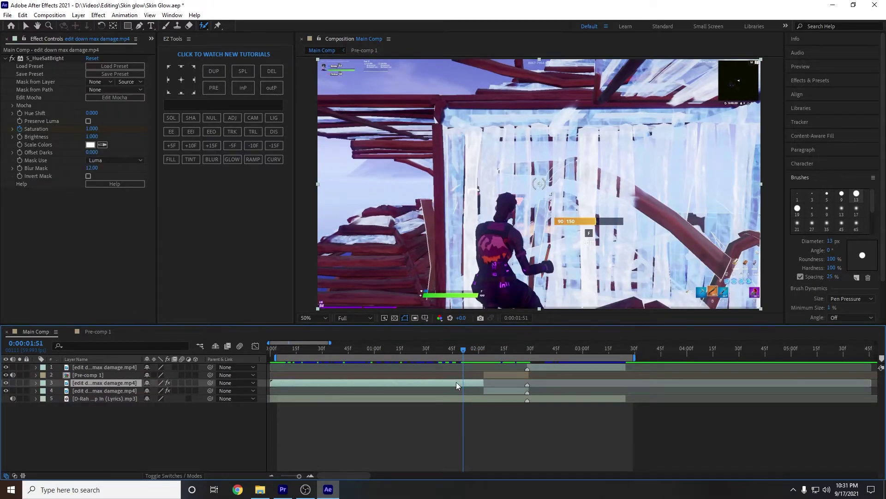
key(u)
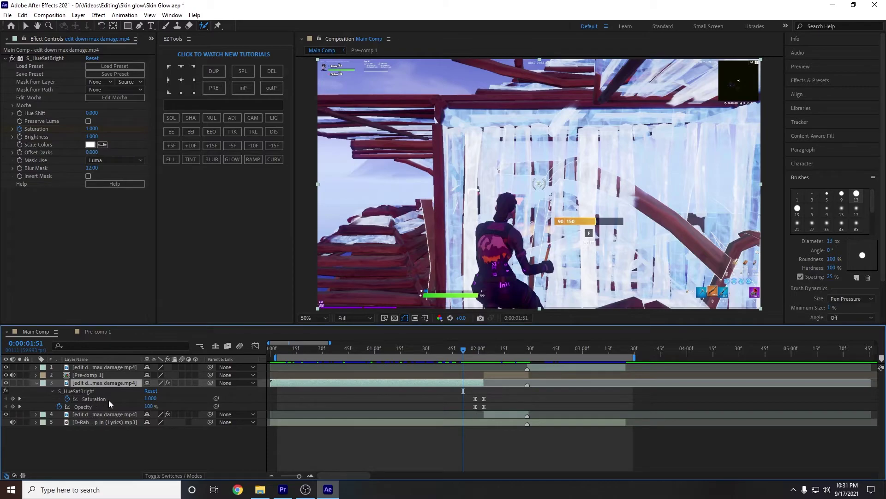
drag(461, 350, 475, 356)
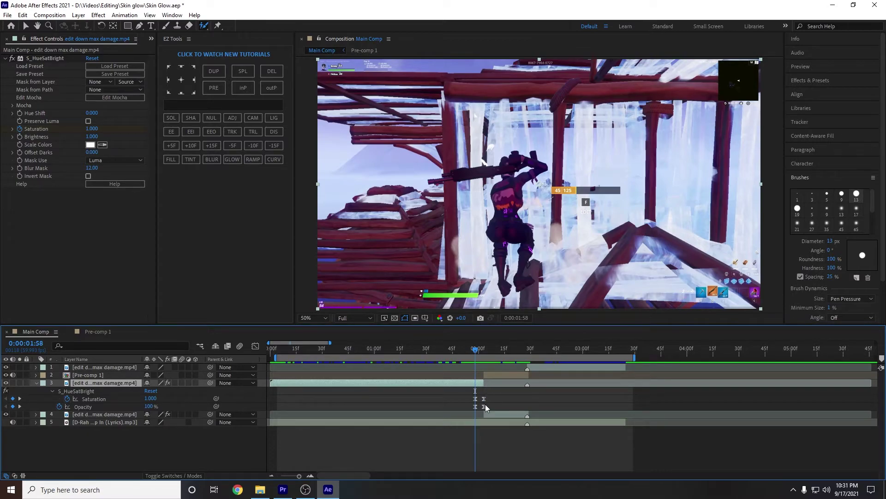
click(483, 353)
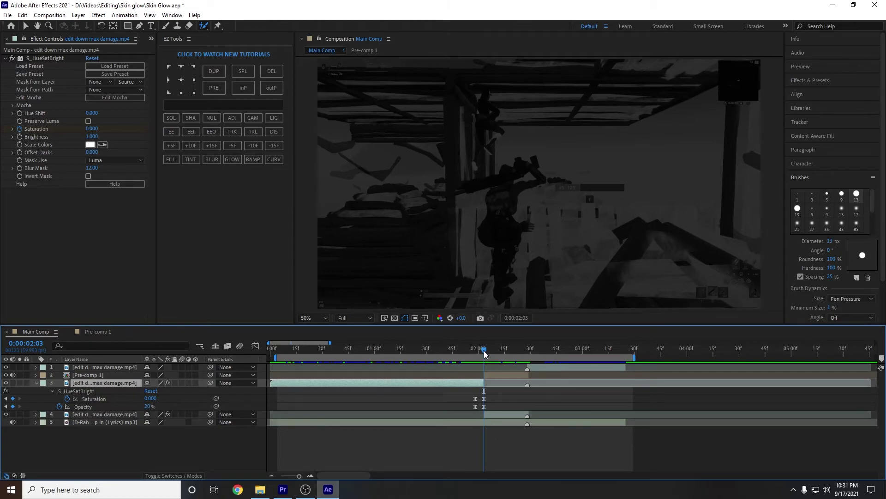
key(j)
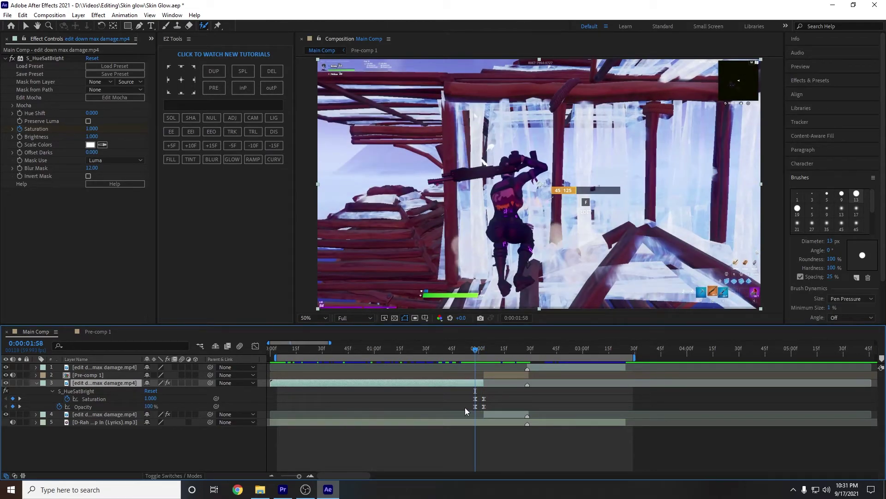
click(482, 352)
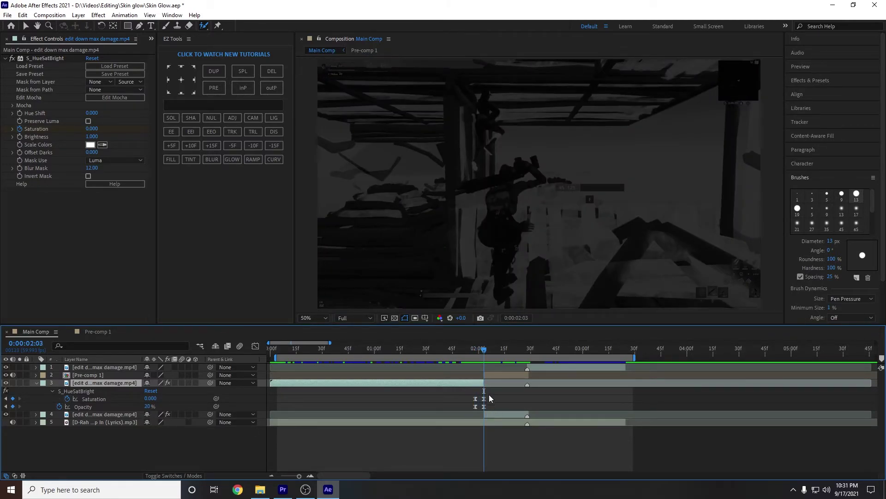
- Reveal layer 4's Twixtor Speed % and Opacity keyframes and move to the 630% keyframe at 2:28
key(u)
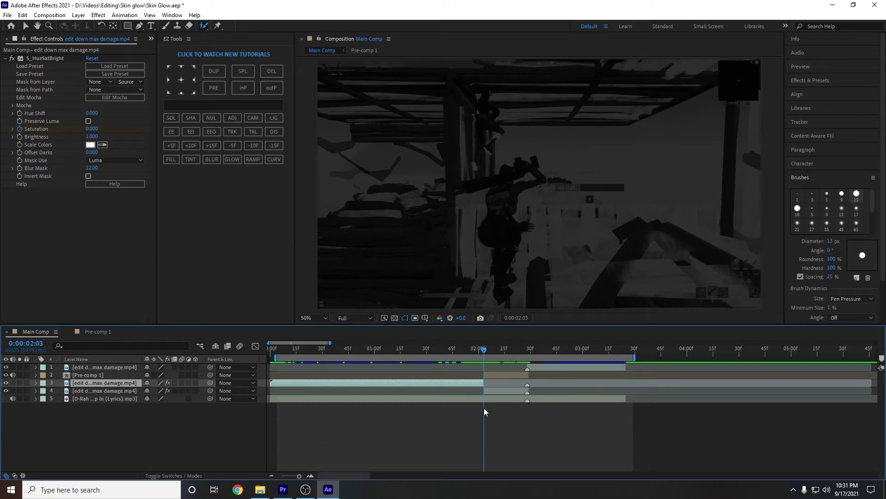
click(502, 390)
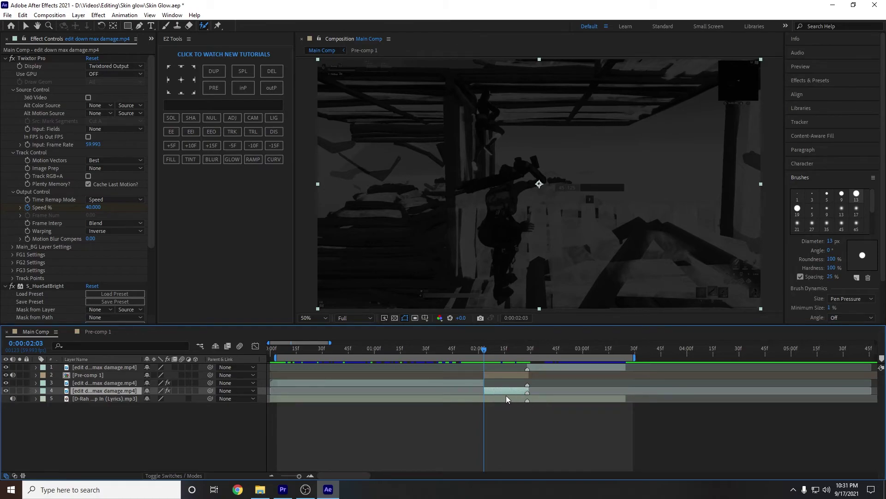
key(u)
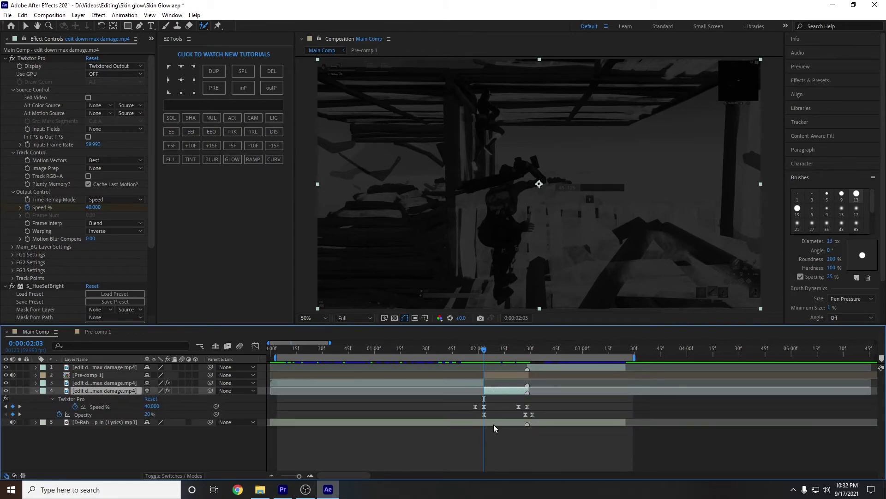
scroll(471, 441, up, 2)
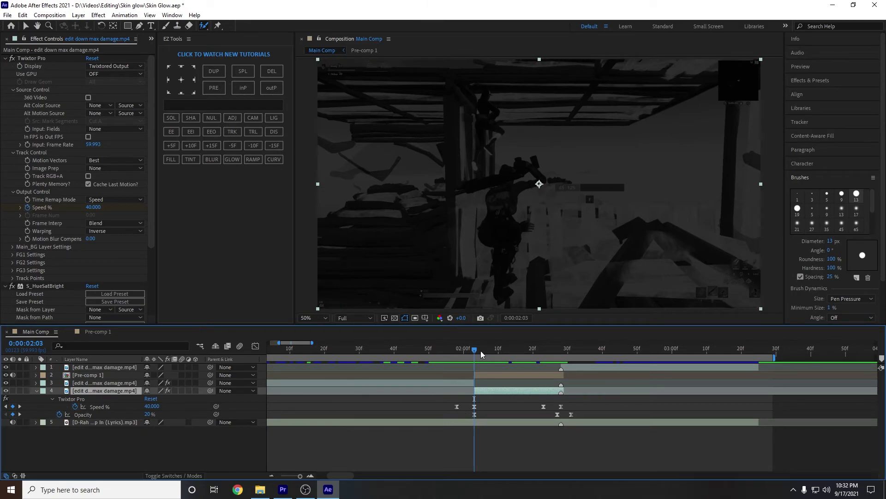
drag(481, 350, 560, 356)
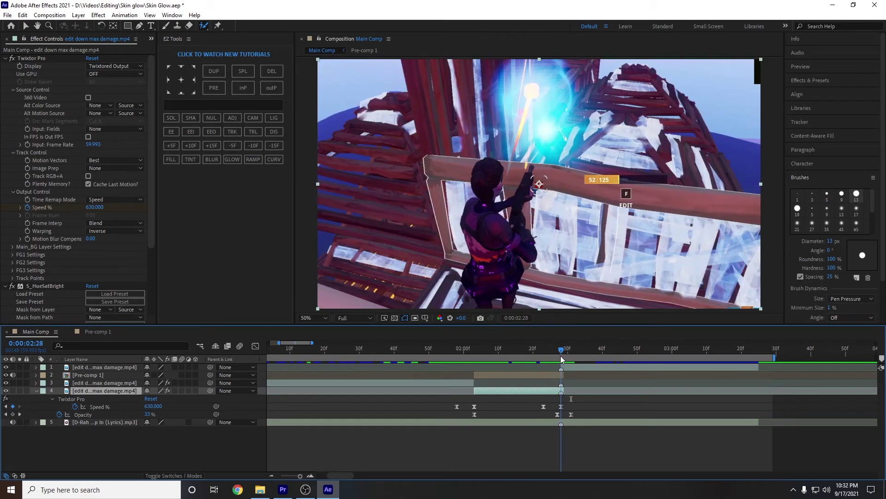
click(558, 411)
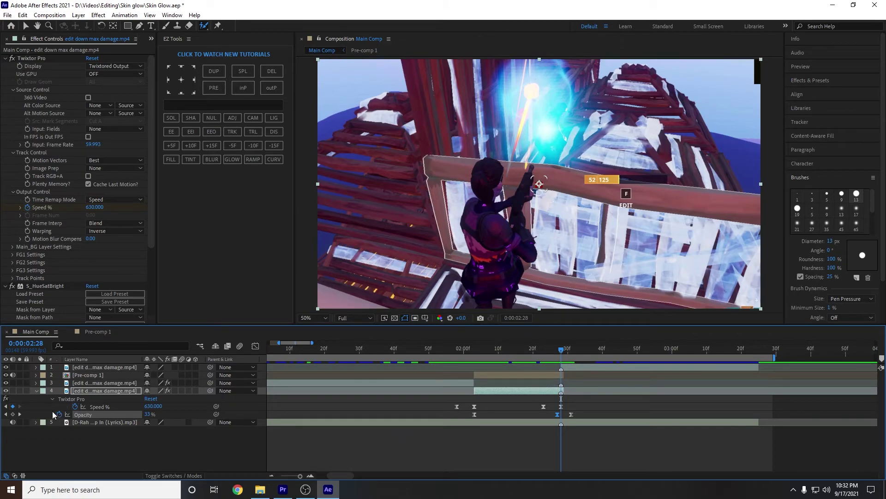
click(35, 391)
click(602, 367)
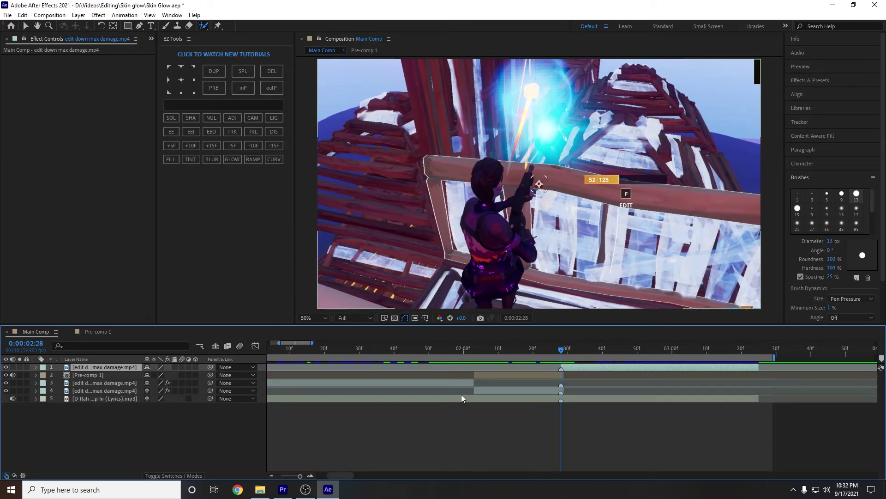
key(s)
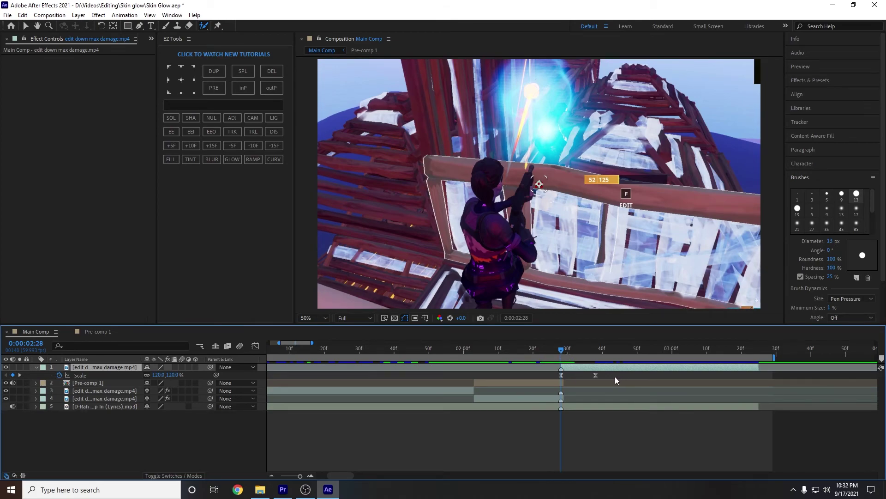
drag(615, 376, 544, 376)
click(561, 374)
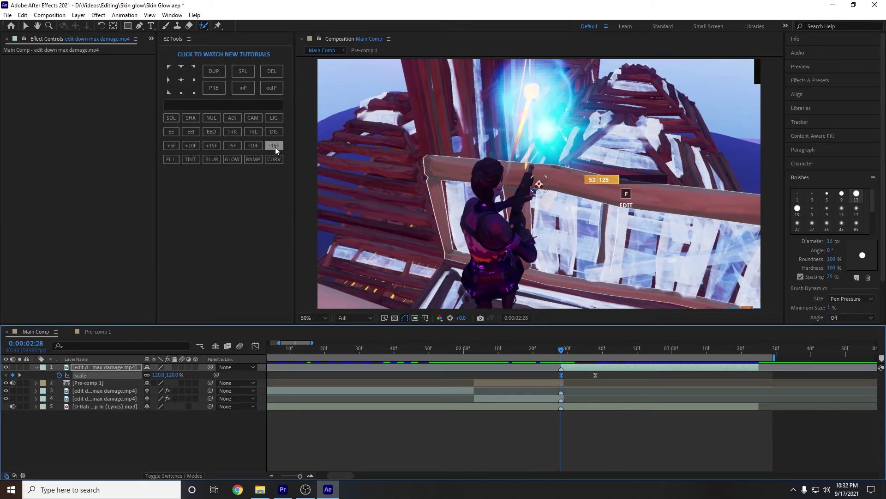
click(211, 145)
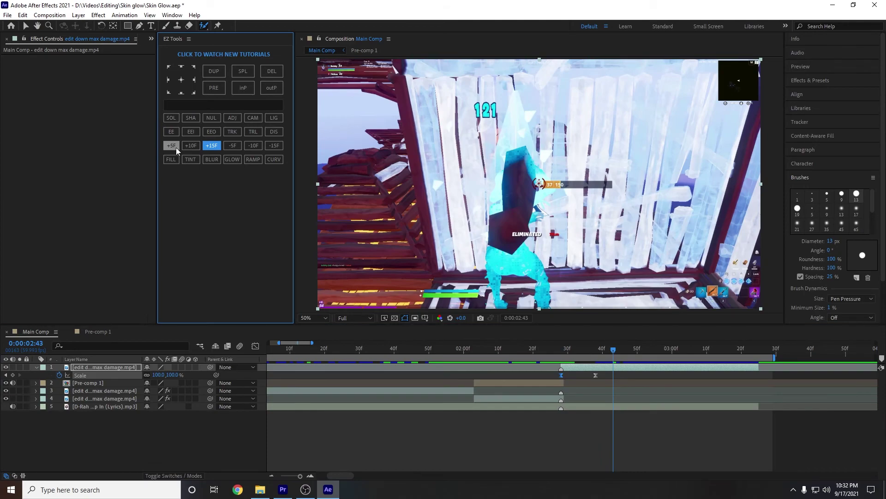
click(195, 147)
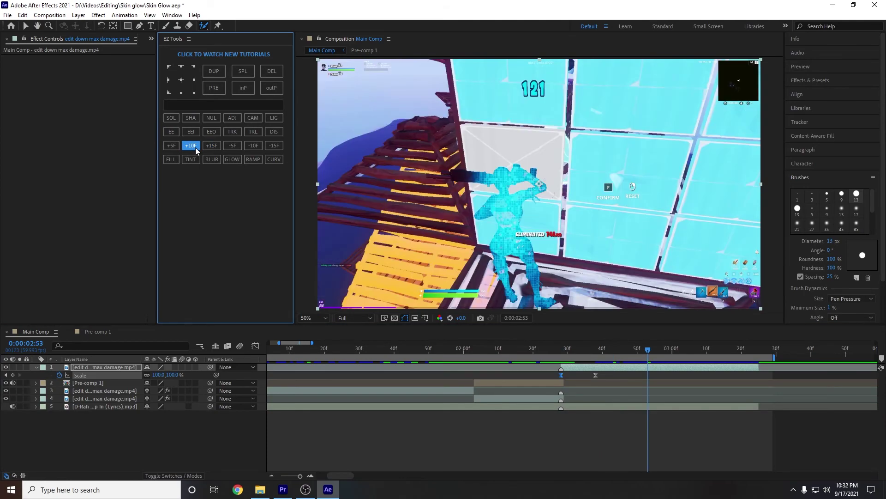
click(254, 148)
click(234, 146)
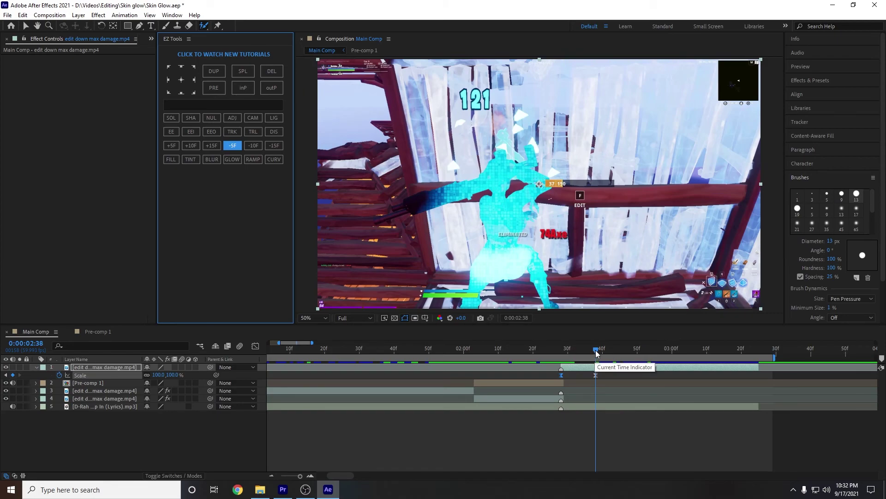
drag(596, 351, 561, 352)
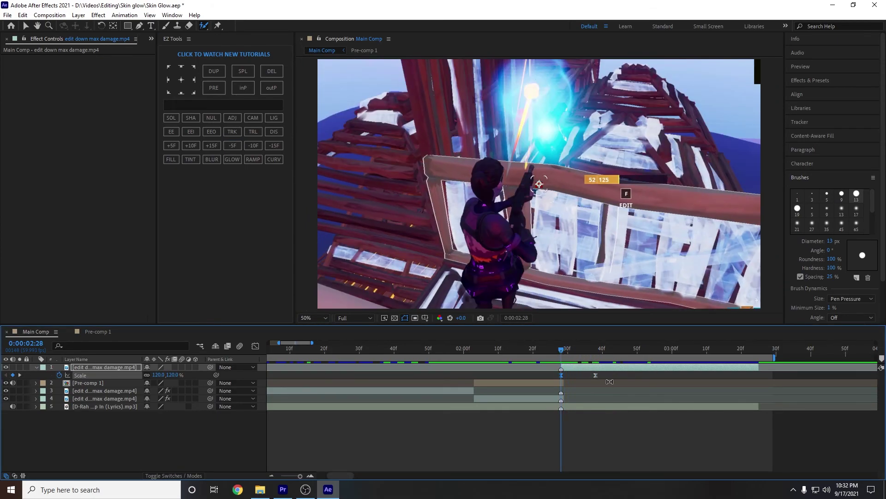
click(36, 367)
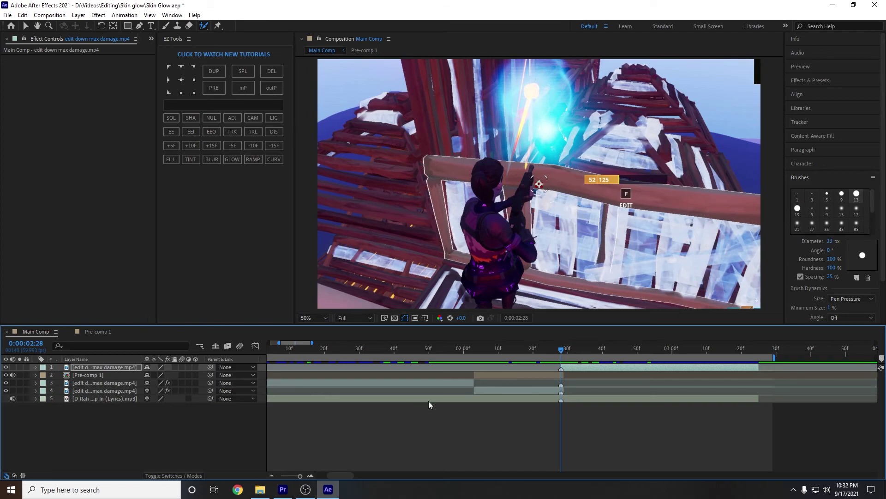
scroll(671, 398, down, 2)
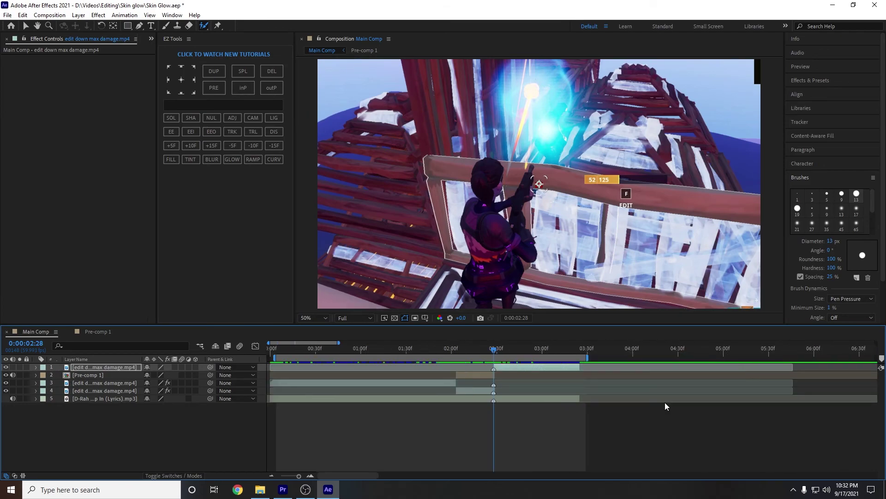